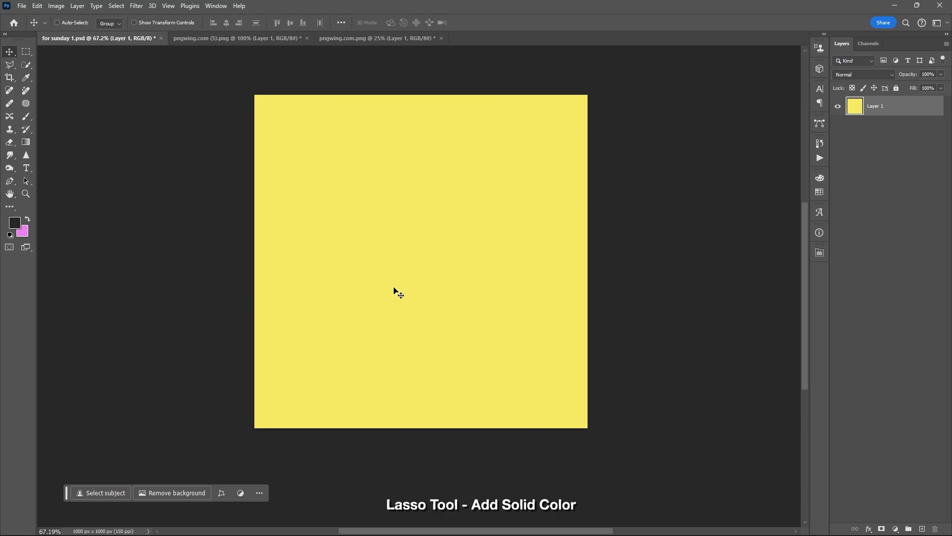
Select the lower strip of the canvas with the Polygonal Lasso and add a solid color fill layer of #ead657
key(l)
mouse_move(234, 350)
mouse_down()
mouse_move(661, 363)
mouse_move(402, 481)
mouse_move(218, 367)
mouse_move(241, 360)
mouse_up()
click(895, 527)
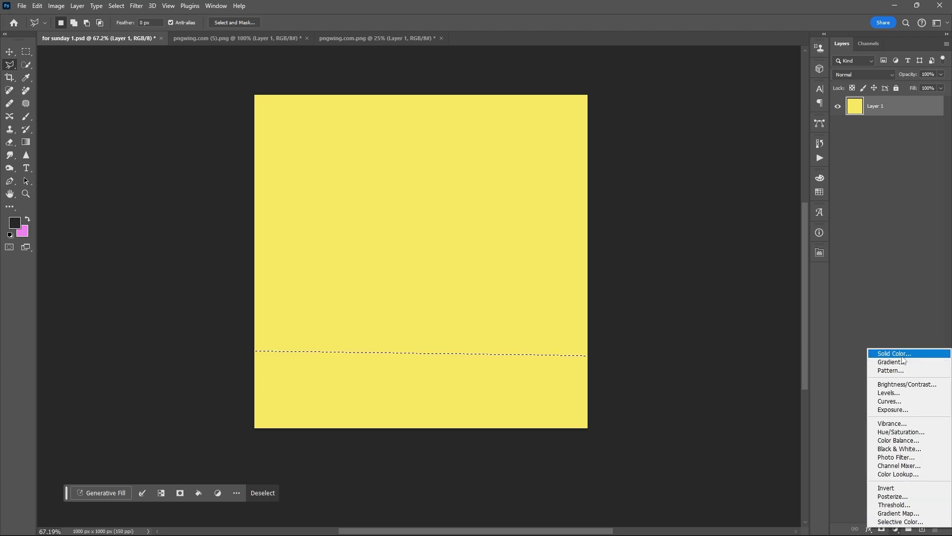
click(883, 353)
click(770, 241)
click(769, 247)
click(769, 242)
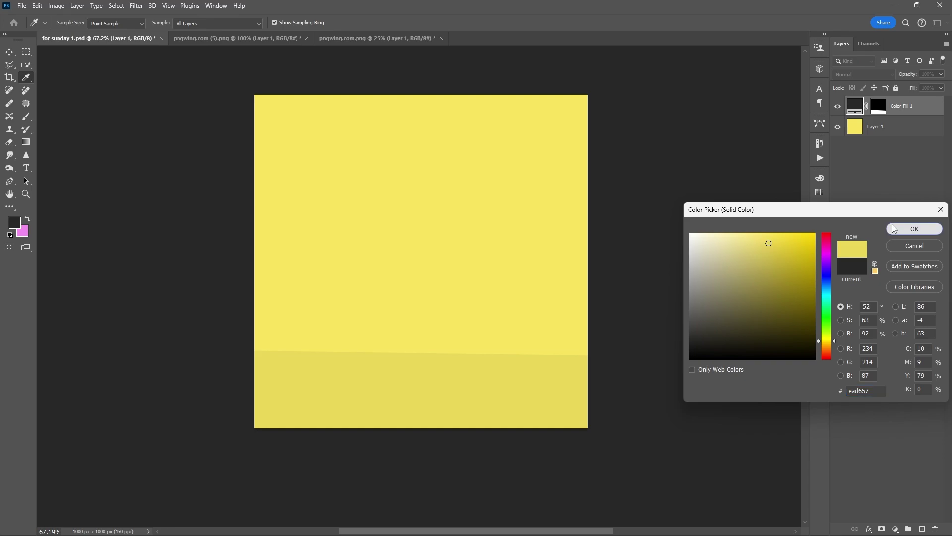
click(935, 228)
Select both the color fill and background layers and convert them to a single Smart Object
key(v)
shift+click(900, 130)
right_click(901, 130)
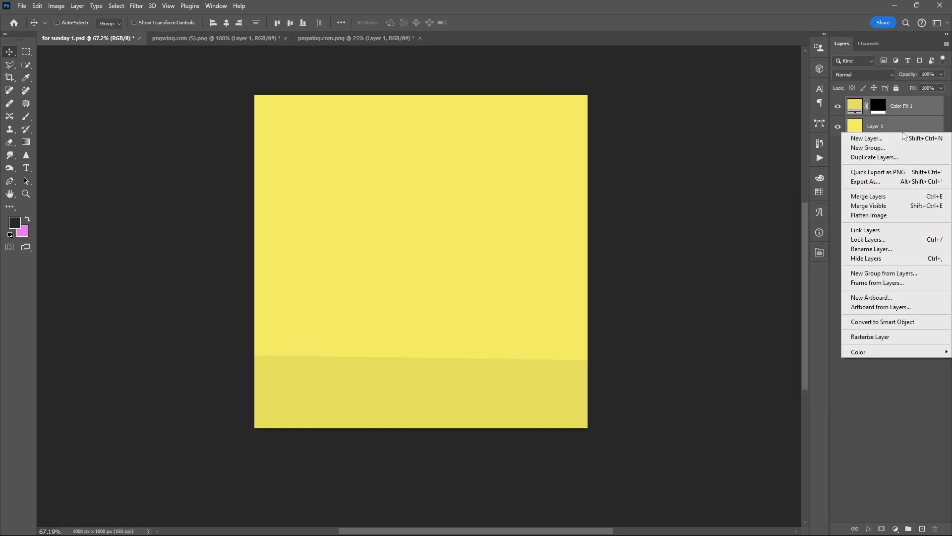
click(888, 320)
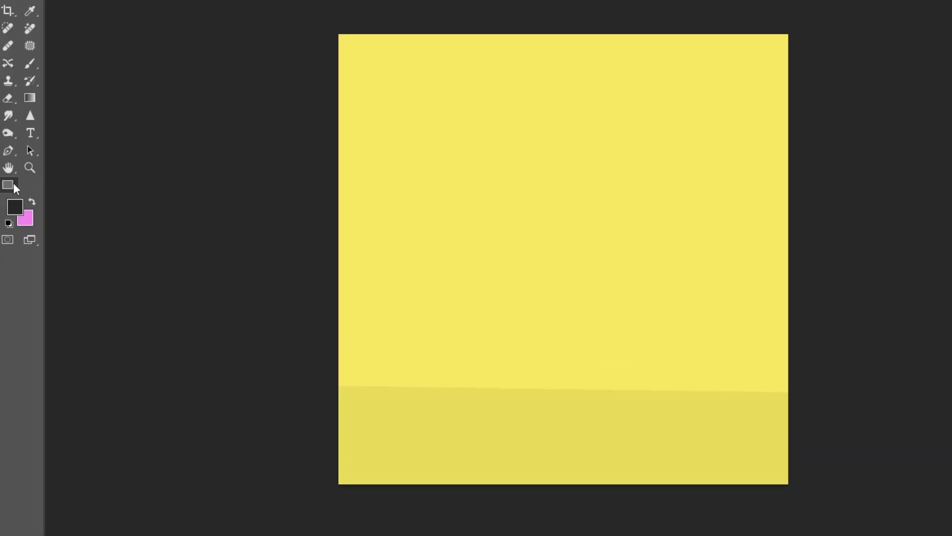
Draw a darker yellow rectangle shape about 451 × 486 px in the upper middle of the canvas
click(11, 208)
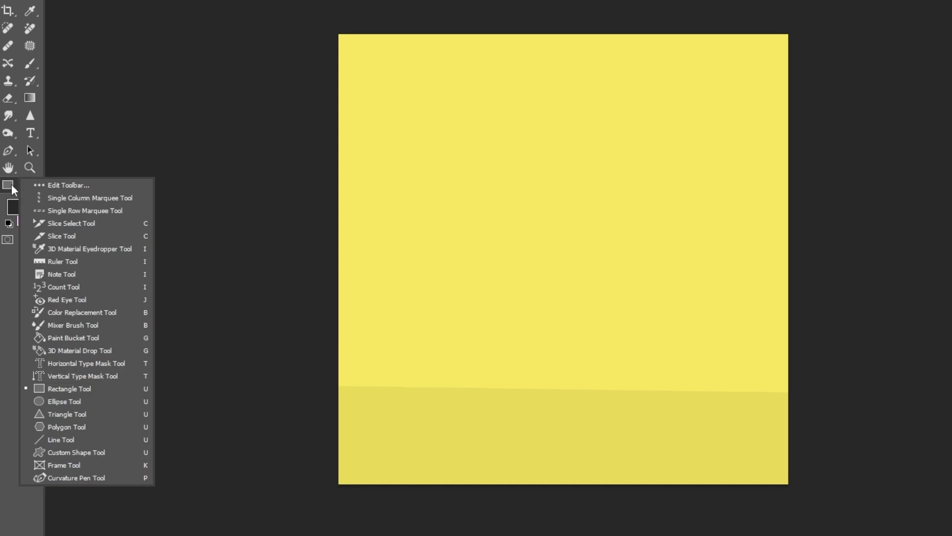
click(95, 390)
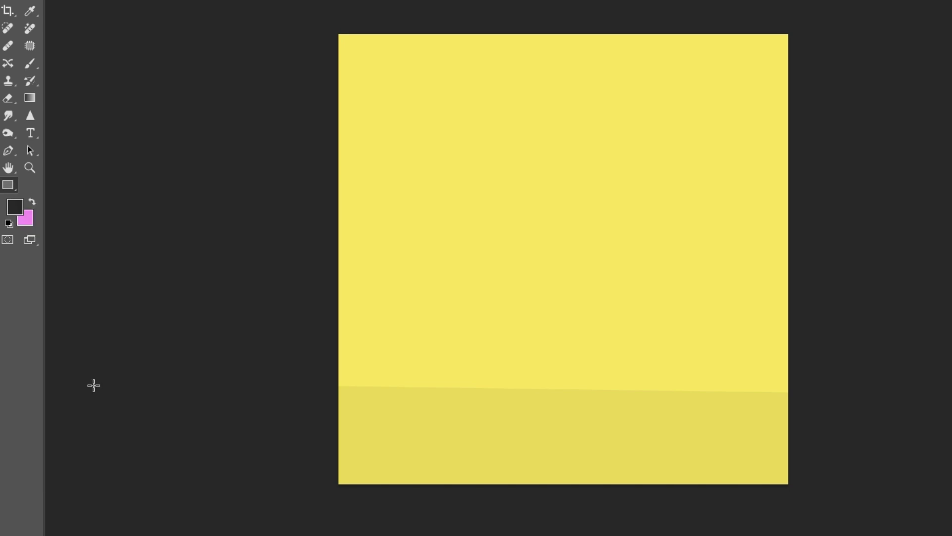
click(149, 35)
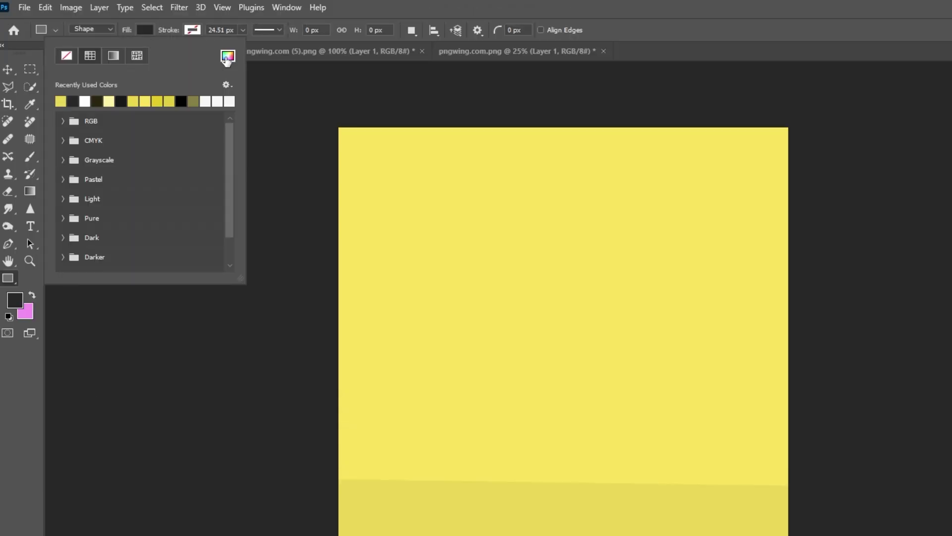
click(227, 58)
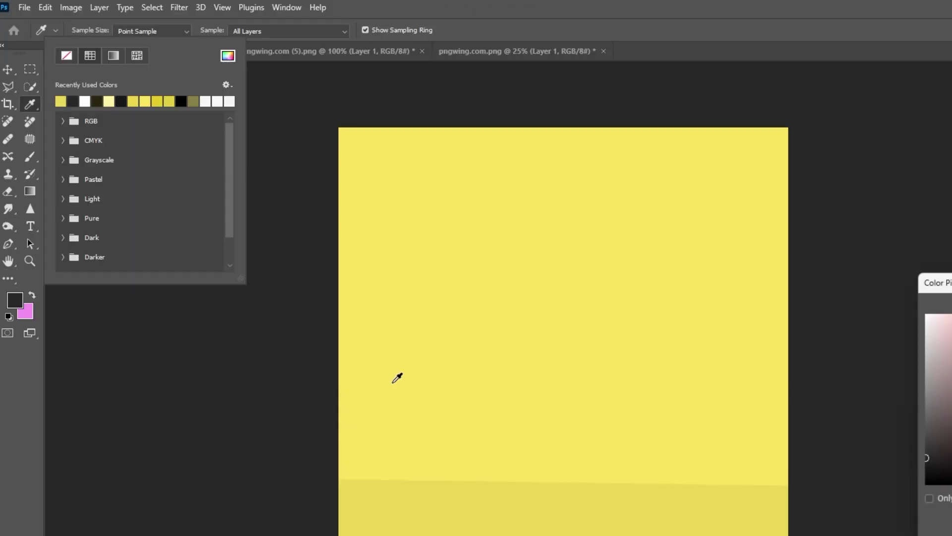
click(914, 228)
drag(355, 165, 506, 327)
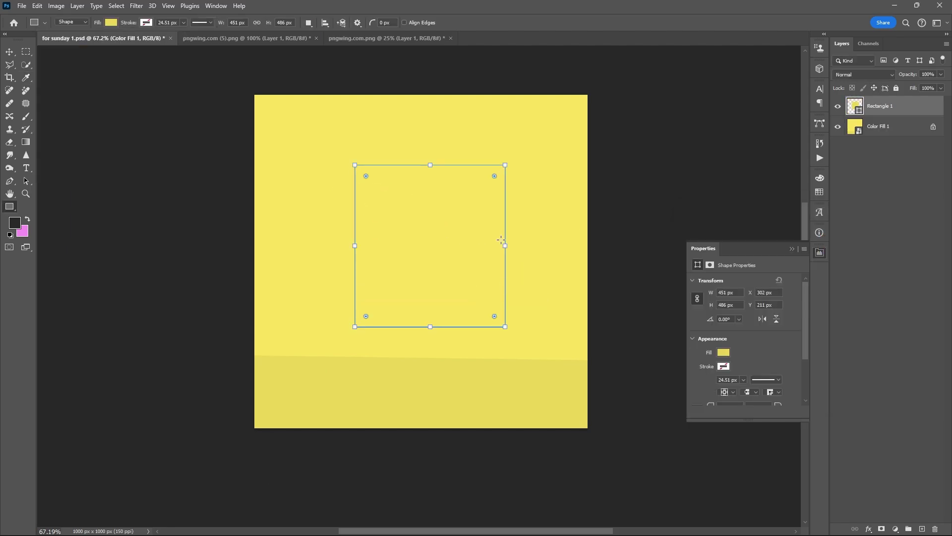
Round the rectangle's two upper corners into an arch and enlarge it to about 508 × 547 px
drag(494, 176, 445, 241)
drag(366, 177, 437, 239)
drag(431, 165, 432, 145)
drag(442, 217, 432, 236)
Duplicate the arch layer and clip the copy to the original arch
key(v)
key(ctrl+j)
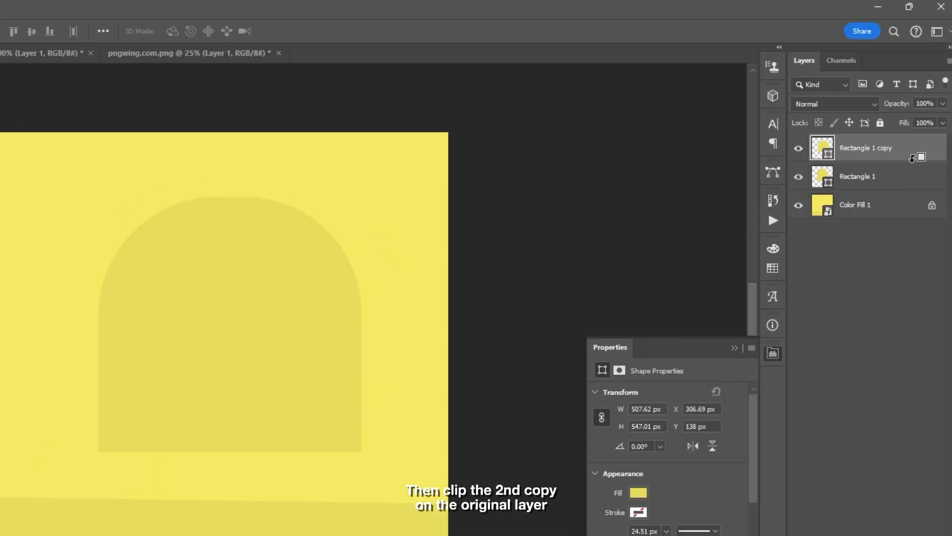
alt+click(912, 158)
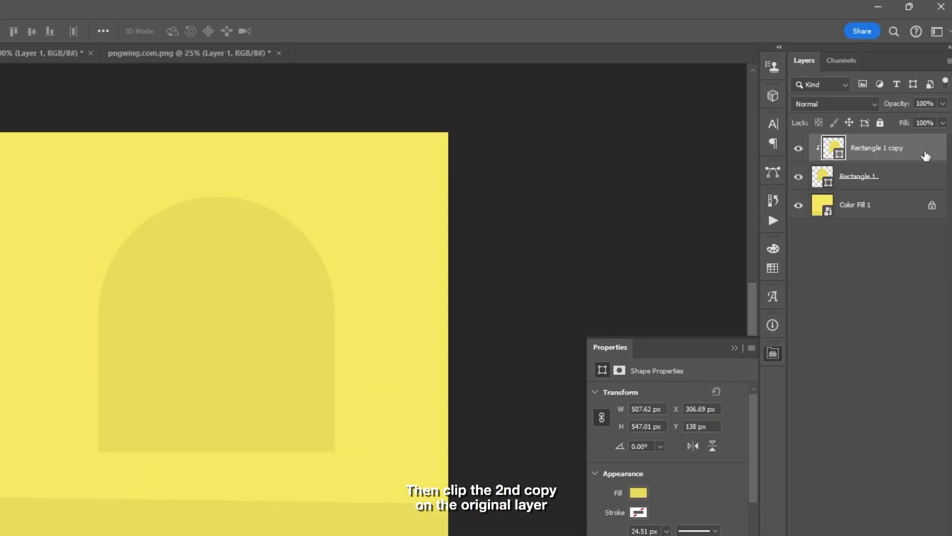
Apply a linear Green_11 Gradient Overlay to the clipped arch copy, then shift the copy up to reveal the recess
double_click(927, 157)
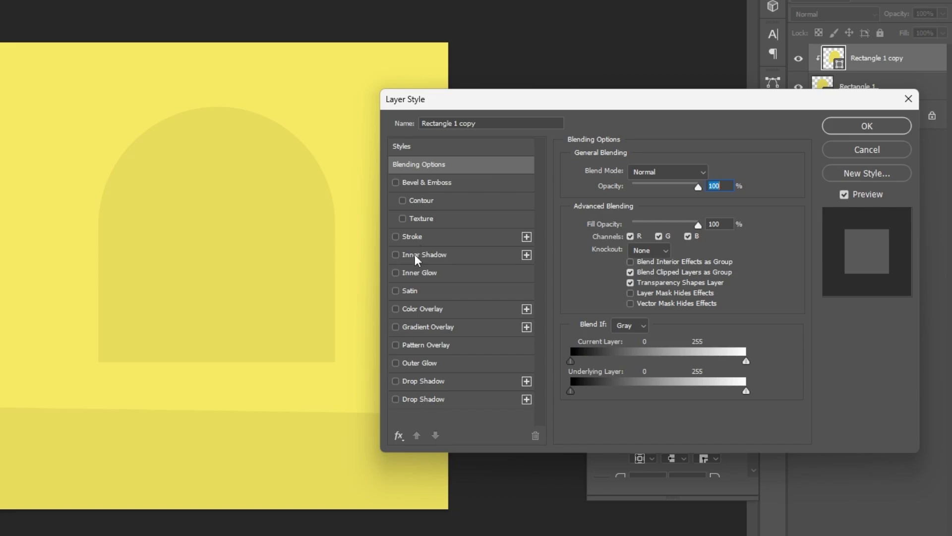
click(396, 326)
click(452, 329)
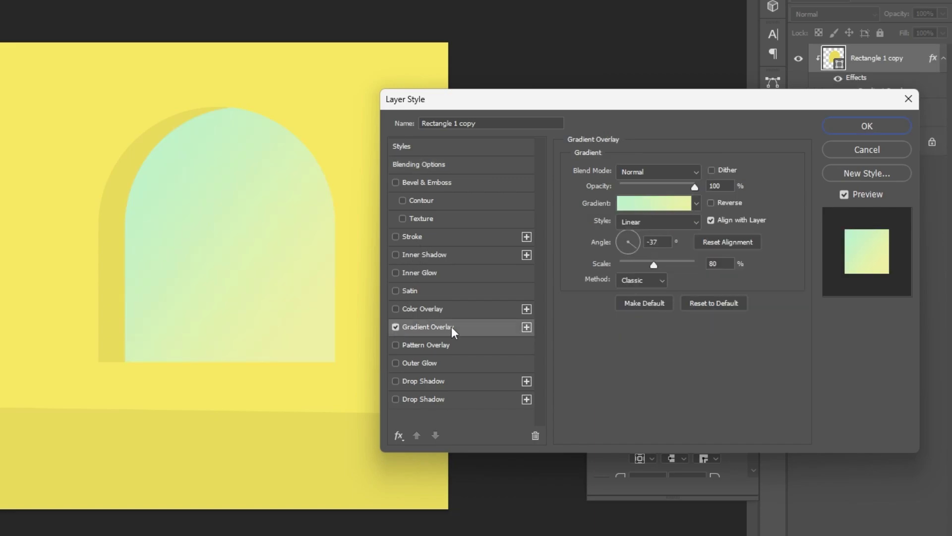
click(681, 202)
drag(721, 174, 719, 210)
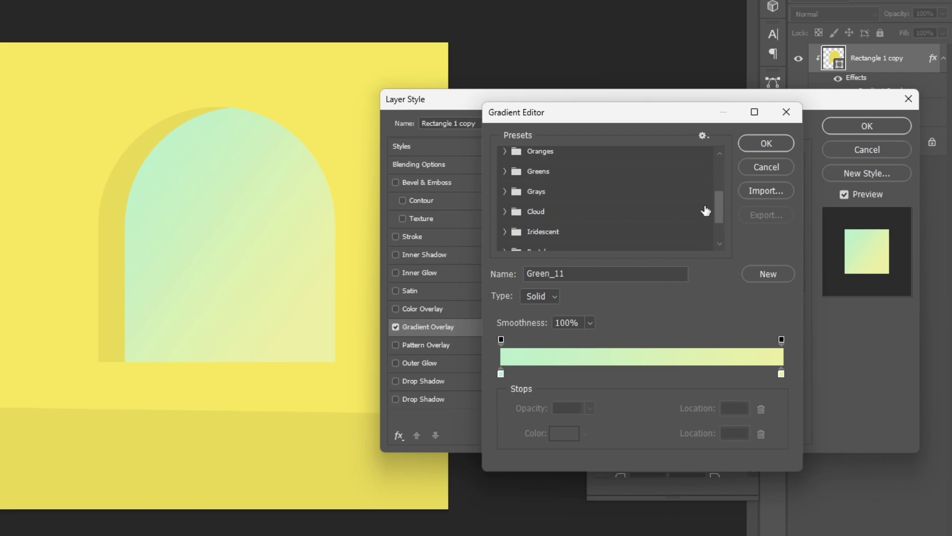
click(505, 170)
scroll(581, 195, down, 2)
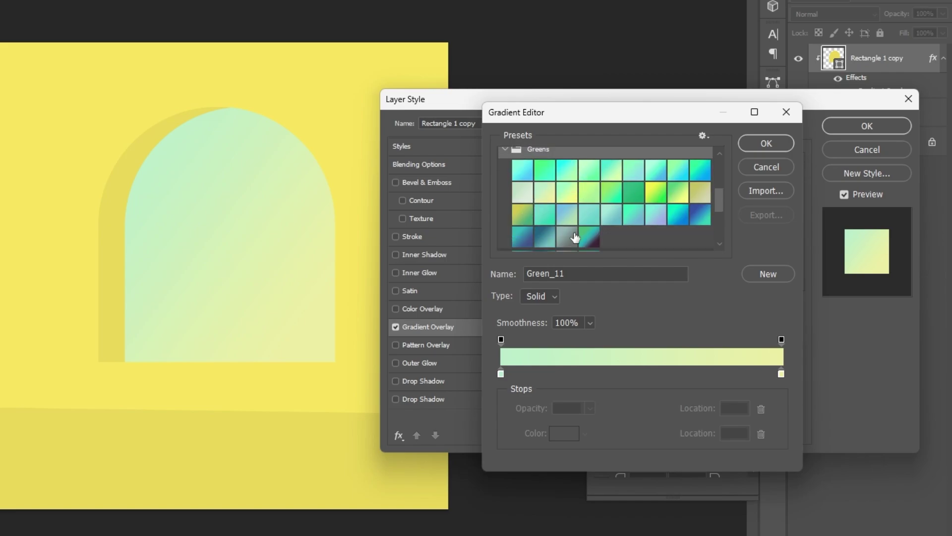
click(761, 143)
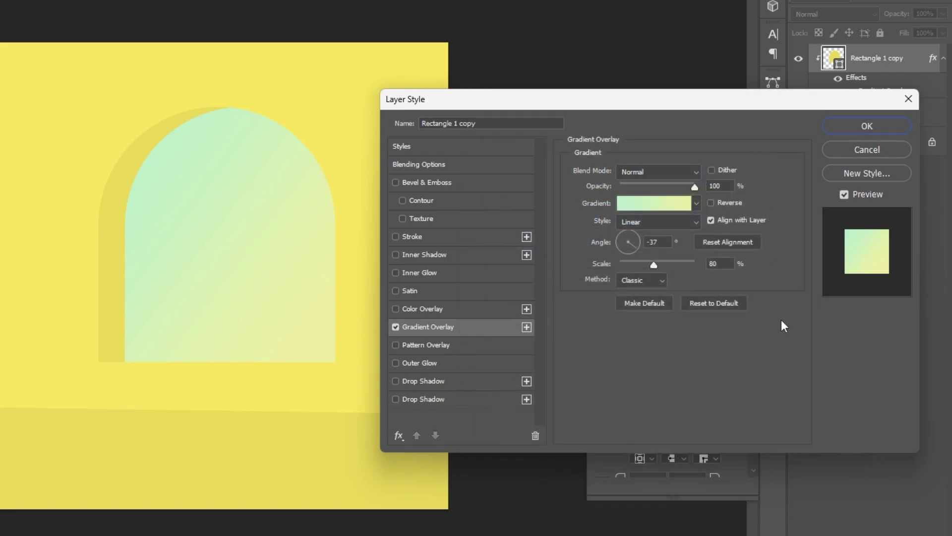
click(867, 127)
drag(408, 283, 422, 291)
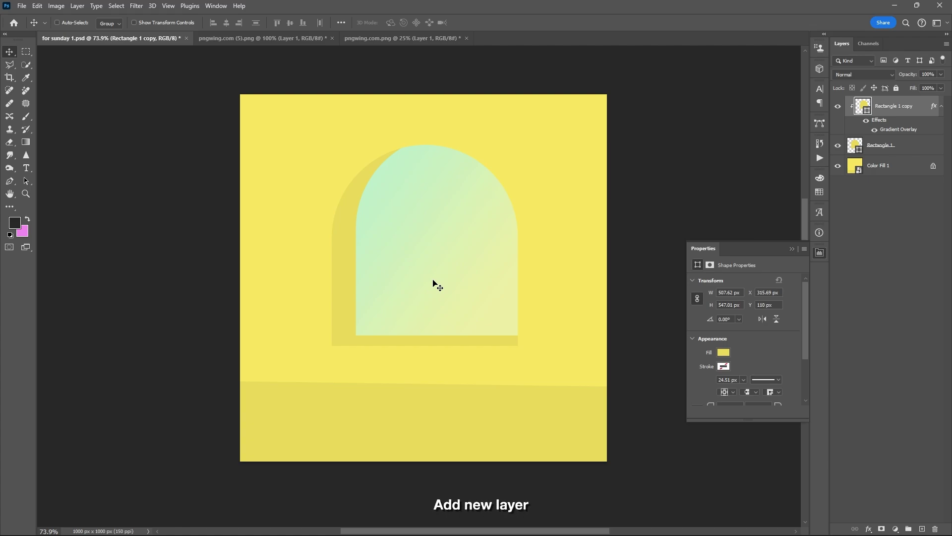
Add a new layer named Shadow directly above the original arch, clipped to it
click(912, 149)
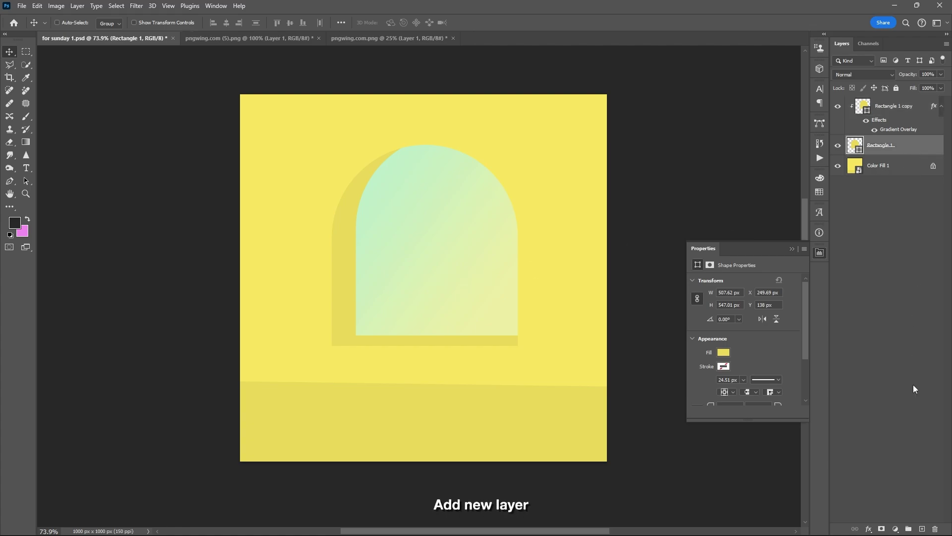
click(922, 529)
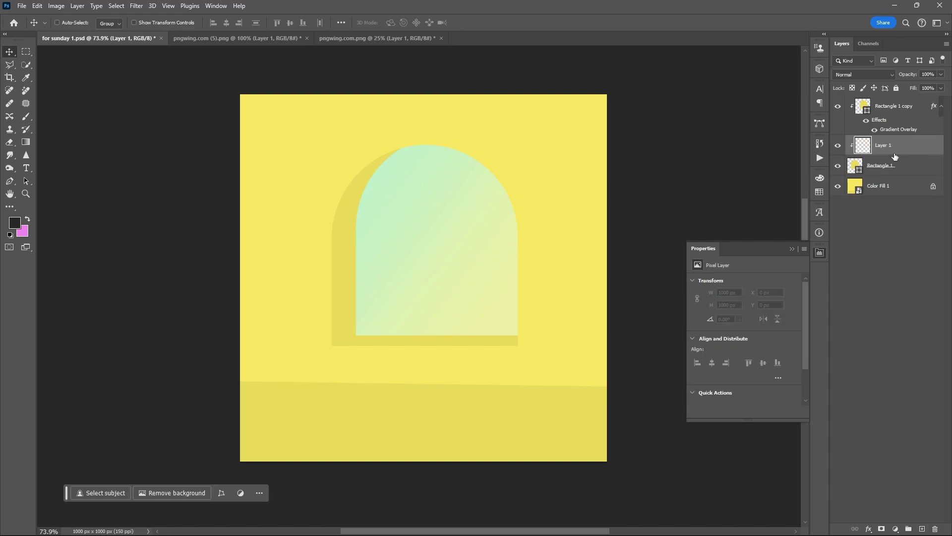
text(Shadow)
key(Return)
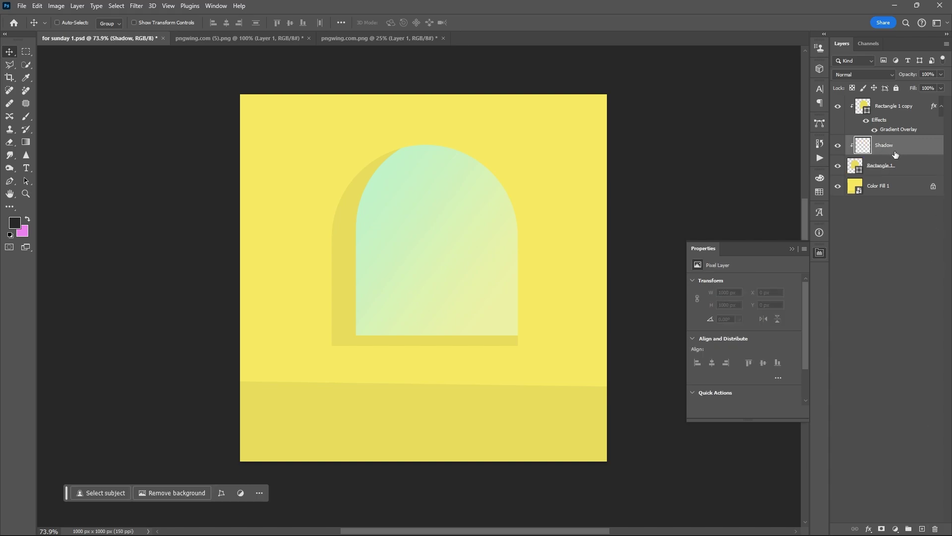
Paint soft dark shading along the left and lower edges of the arch recess with a 300 px Soft Round brush
key(b)
right_click(276, 195)
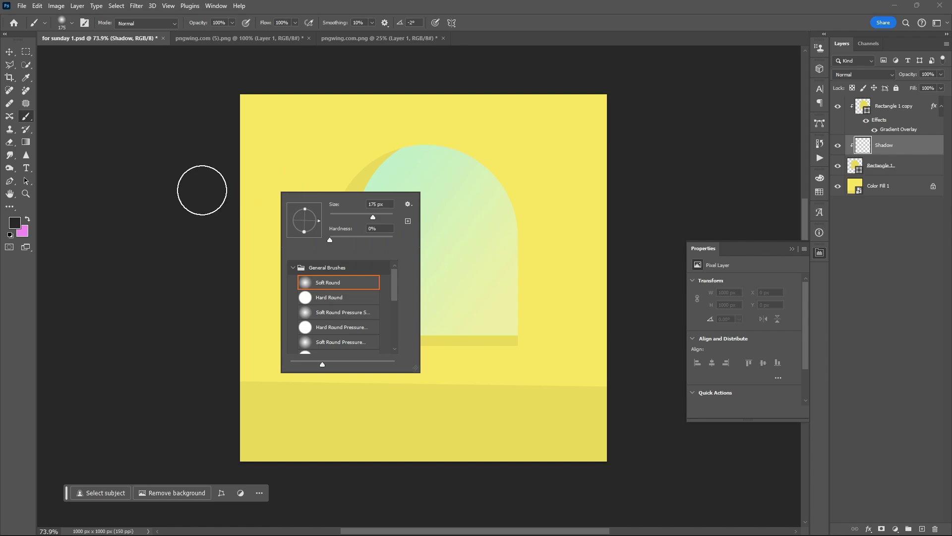
click(202, 192)
mouse_move(336, 113)
mouse_down()
mouse_move(233, 268)
mouse_move(260, 197)
mouse_move(226, 375)
mouse_move(267, 209)
mouse_move(253, 299)
mouse_move(266, 367)
mouse_move(269, 245)
mouse_move(301, 390)
mouse_move(341, 408)
mouse_move(454, 417)
mouse_up()
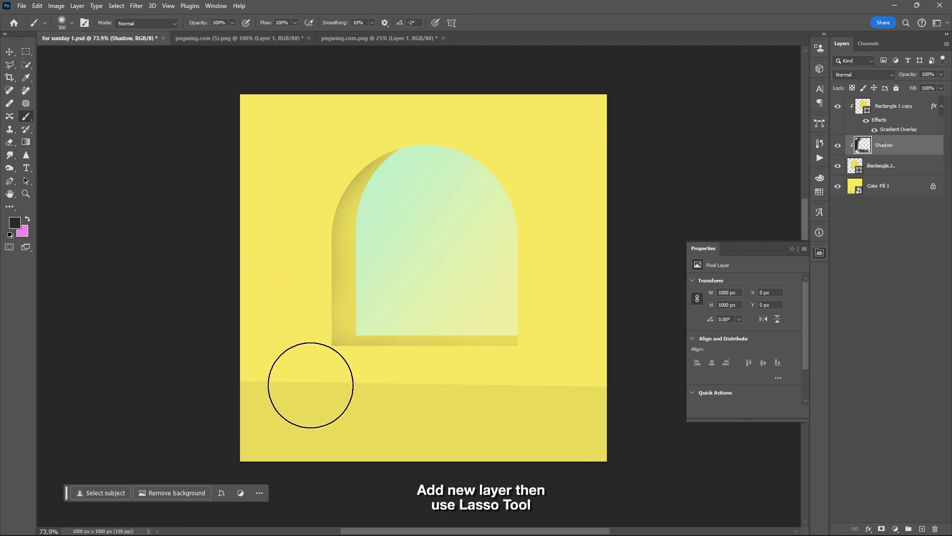
Outline a polygonal lasso selection over the sill at the recess's lower-left corner, following the diagonal corner edge
key(l)
scroll(341, 335, up, 3)
scroll(342, 336, up, 5)
click(182, 410)
click(282, 367)
click(375, 360)
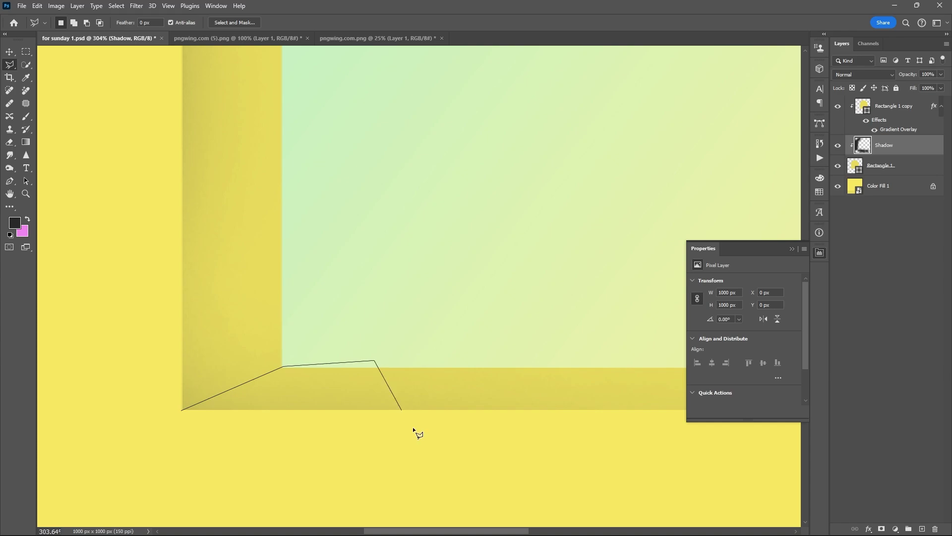
click(470, 460)
click(182, 411)
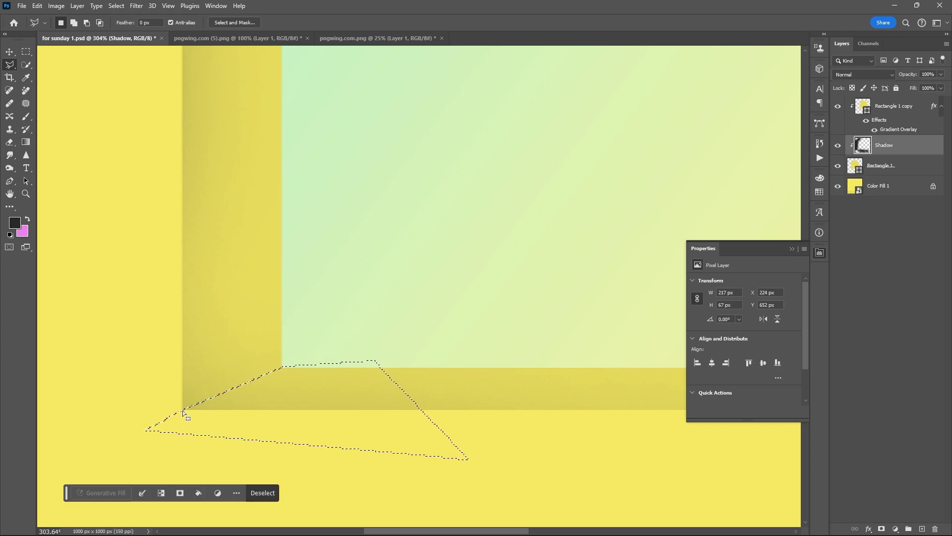
Add a new layer beneath the Shadow layer and name it shadow 2
click(922, 528)
drag(911, 150, 909, 174)
double_click(886, 165)
text(shadow 2)
key(Return)
Paint a soft shadow at the recess's corner inside the selection with a 175 px brush, then deselect
key(b)
key(bracketleft)
key(bracketleft)
key(bracketleft)
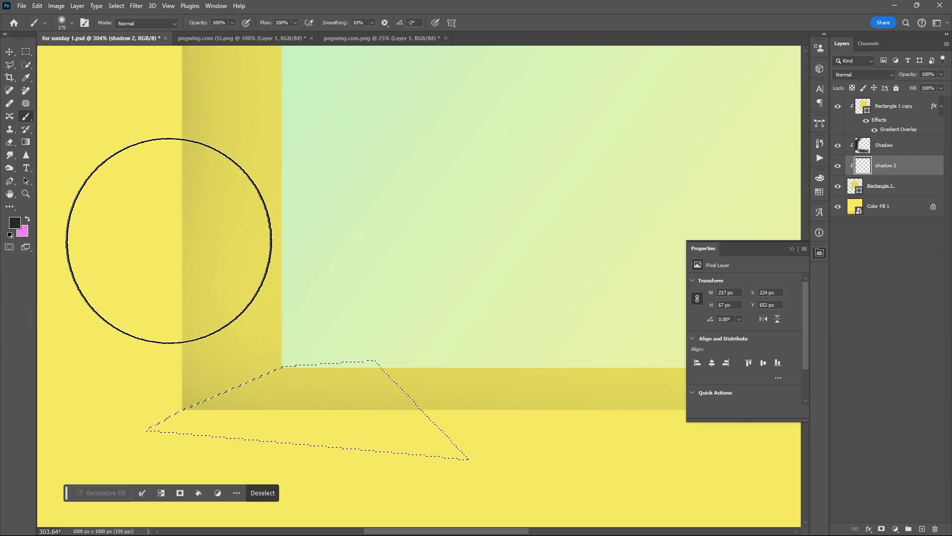
mouse_move(136, 297)
mouse_down()
mouse_move(163, 247)
mouse_move(224, 223)
mouse_up()
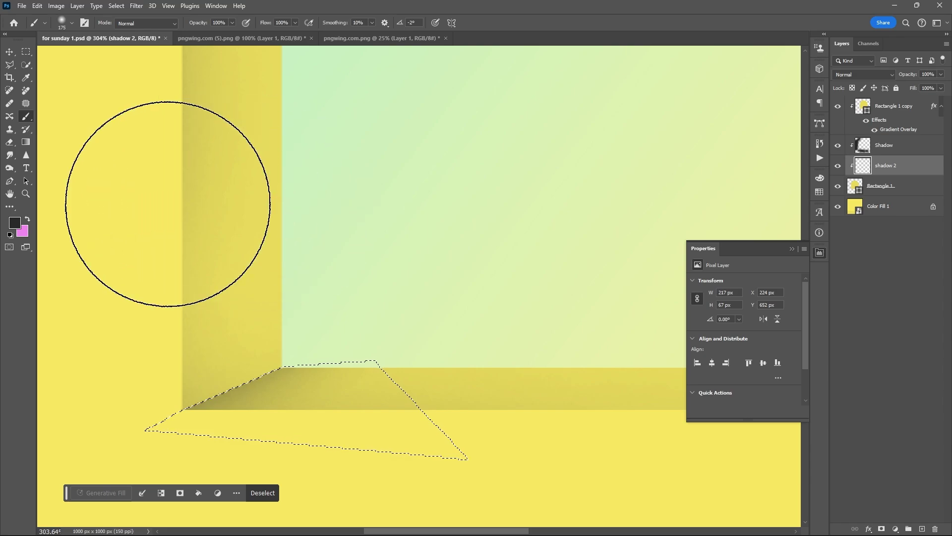
key(ctrl+d)
Set the shadow 2 layer's blend mode to Multiply and its opacity to 46%
key(v)
scroll(223, 268, down, 1)
scroll(222, 270, down, 5)
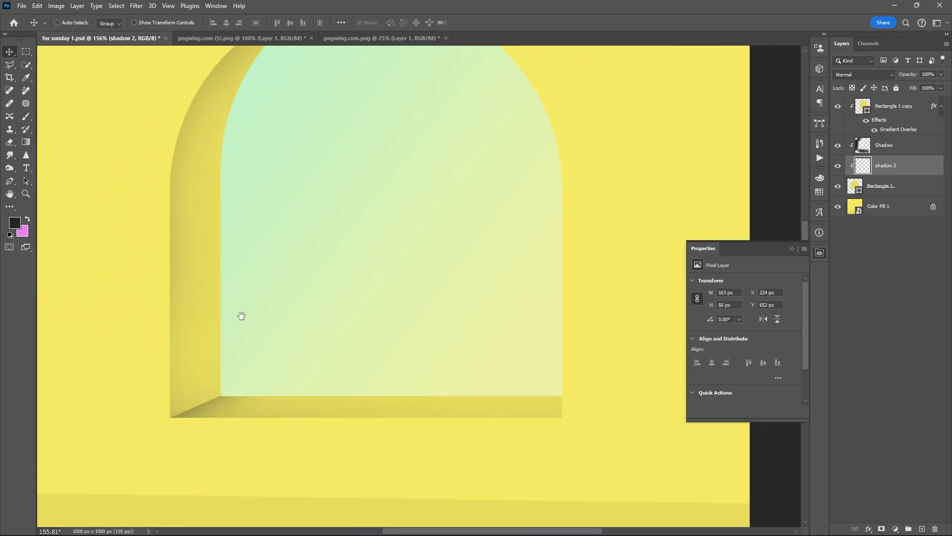
click(856, 76)
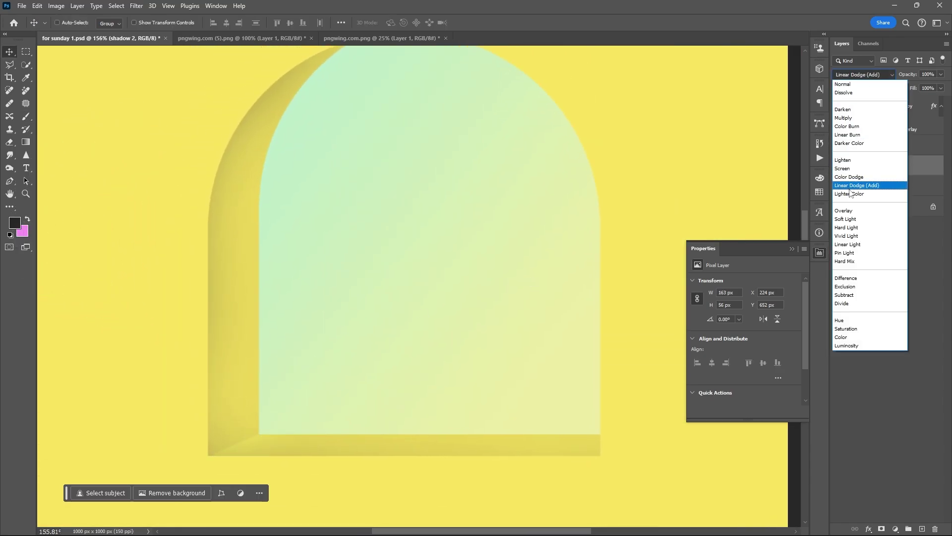
click(856, 115)
drag(941, 75, 935, 87)
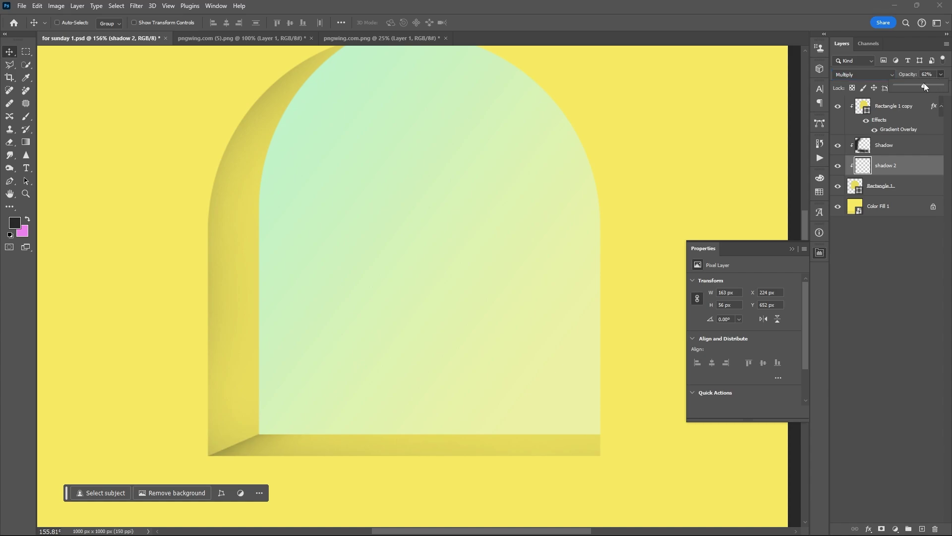
scroll(441, 238, down, 5)
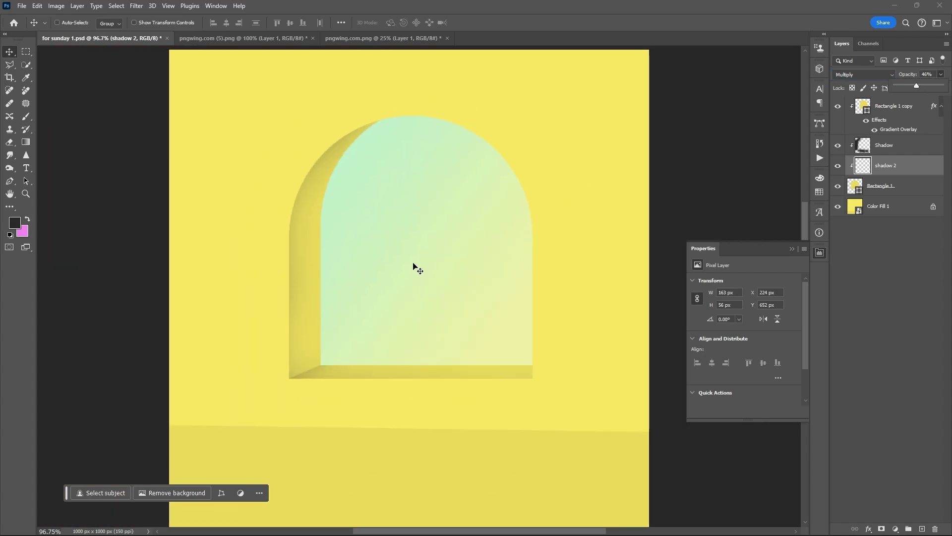
click(805, 246)
scroll(462, 288, down, 1)
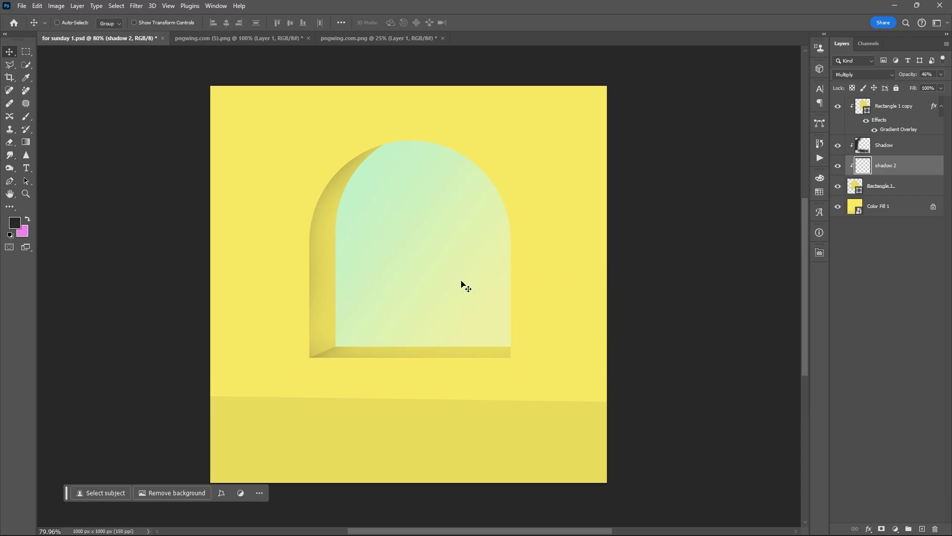
Turn off Gaussian Blur on the leaves in pngwing.com.png and bring that layer into for sunday 1.psd
click(355, 38)
click(859, 115)
click(858, 115)
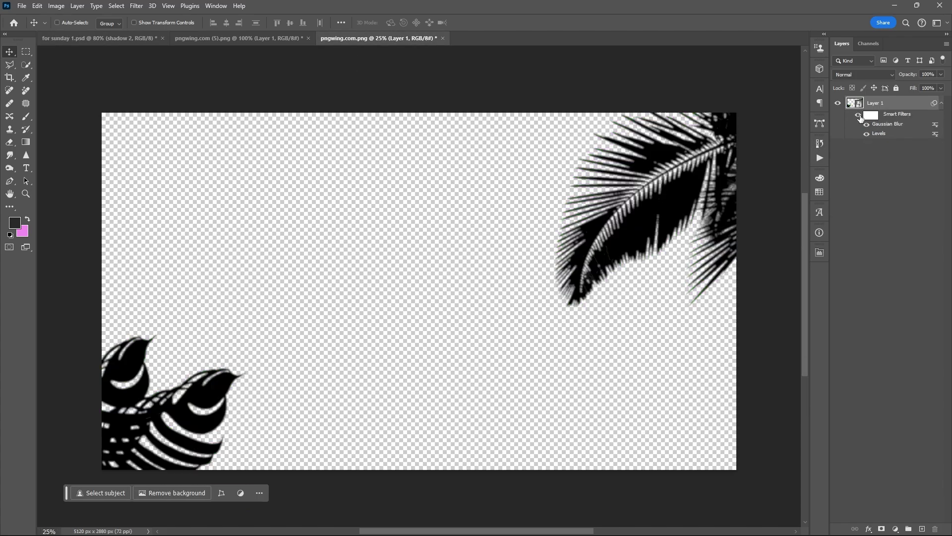
click(867, 125)
drag(606, 148, 503, 273)
Scale the imported leaves layer down toward the canvas size
key(ctrl+t)
click(484, 209)
key(ctrl+0)
drag(738, 243, 536, 241)
key(Return)
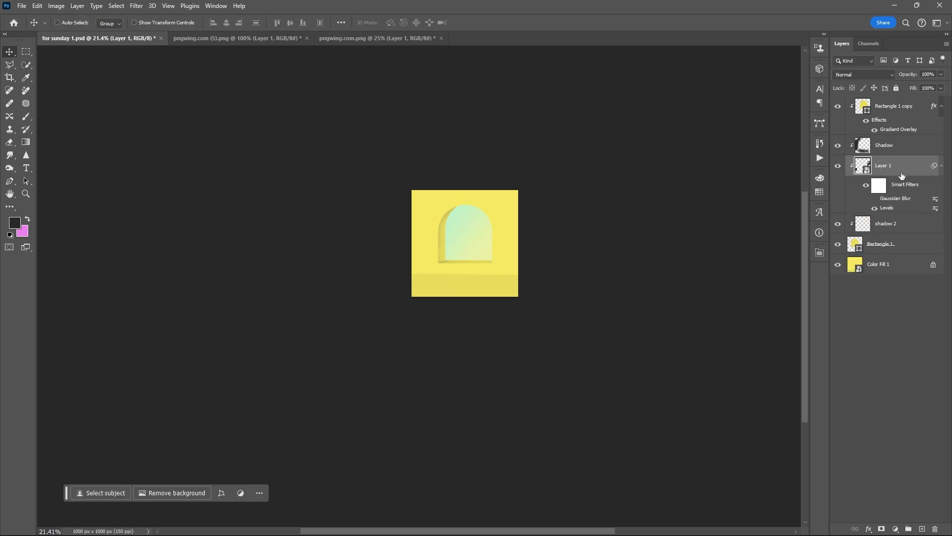
Place the imported layer between the arch and the background layer, and rename it leaves
drag(901, 172, 881, 251)
text(leaves)
key(Return)
Transform the leaves layer so the palm frond sits over the wall's upper-right corner
scroll(502, 213, up, 4)
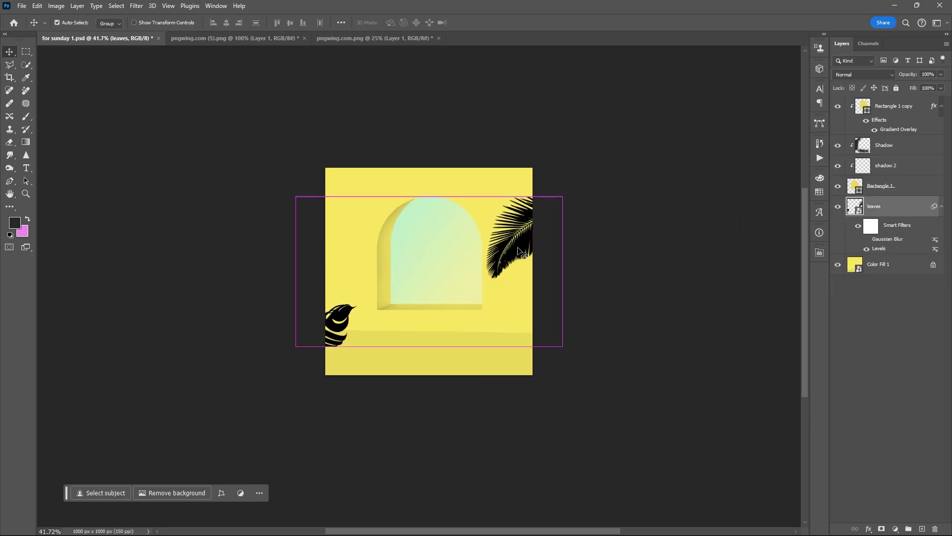
key(ctrl+t)
drag(562, 237, 526, 251)
drag(518, 248, 535, 248)
key(Return)
Reopen the leaves layer's Gaussian Blur smart filter and reduce its radius to soften the frond
scroll(504, 255, up, 4)
double_click(880, 239)
drag(590, 279, 573, 279)
key(Return)
Set the leaves layer's blend mode to Multiply and its opacity to 23%
click(863, 75)
click(853, 107)
click(941, 75)
drag(938, 86, 907, 87)
Duplicate the leaves layer, flip the copy horizontally and position it over the left side of the wall
drag(525, 144, 320, 116)
key(ctrl+t)
key(Return)
right_click(512, 279)
click(550, 459)
drag(163, 176, 394, 300)
drag(645, 291, 728, 292)
key(Return)
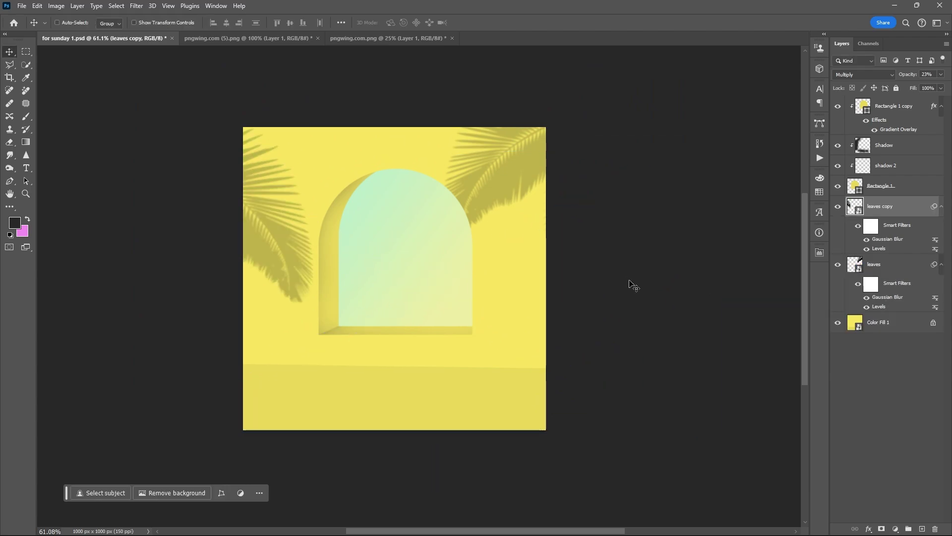
Move the leaves copy up to the wall's top edge and group both leaf layers under the name Leaves
drag(269, 237, 362, 113)
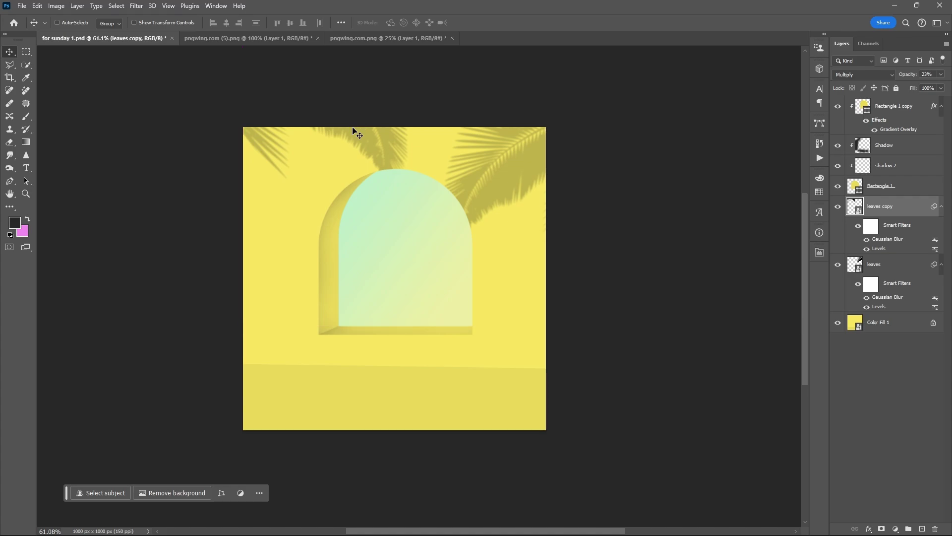
shift+click(892, 267)
key(ctrl+g)
click(874, 209)
text(Leaves)
key(Return)
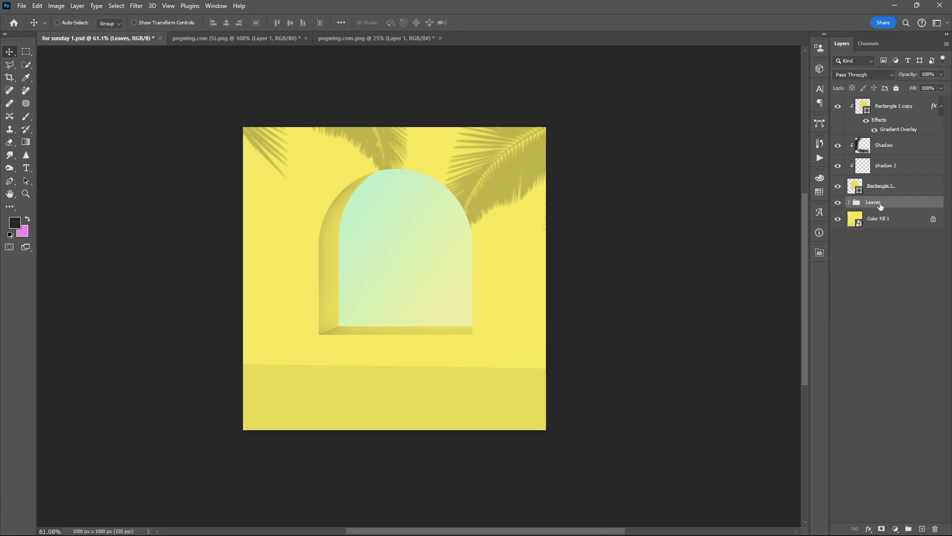
Bring the Kisses pouch from pngwing.com (5).png into the scene document and place its layer at the top of the stack
click(887, 219)
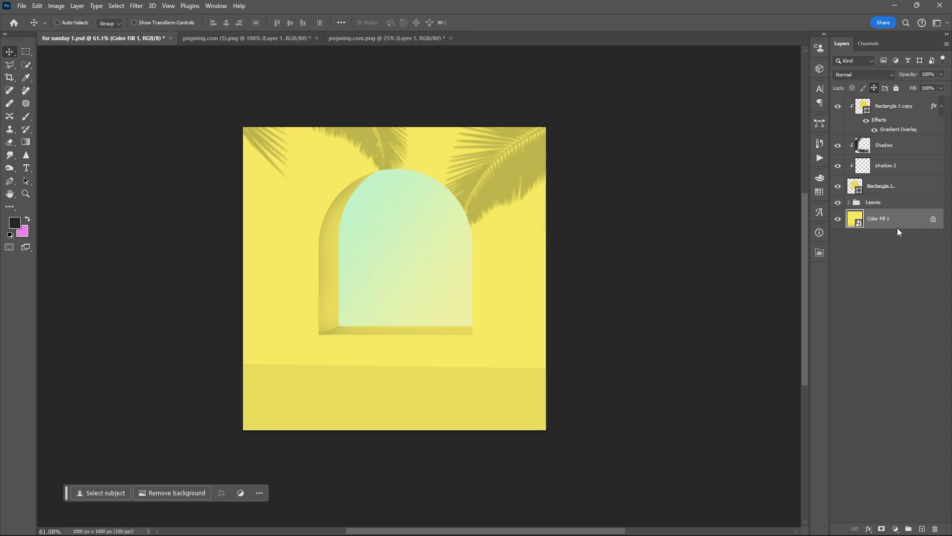
click(260, 40)
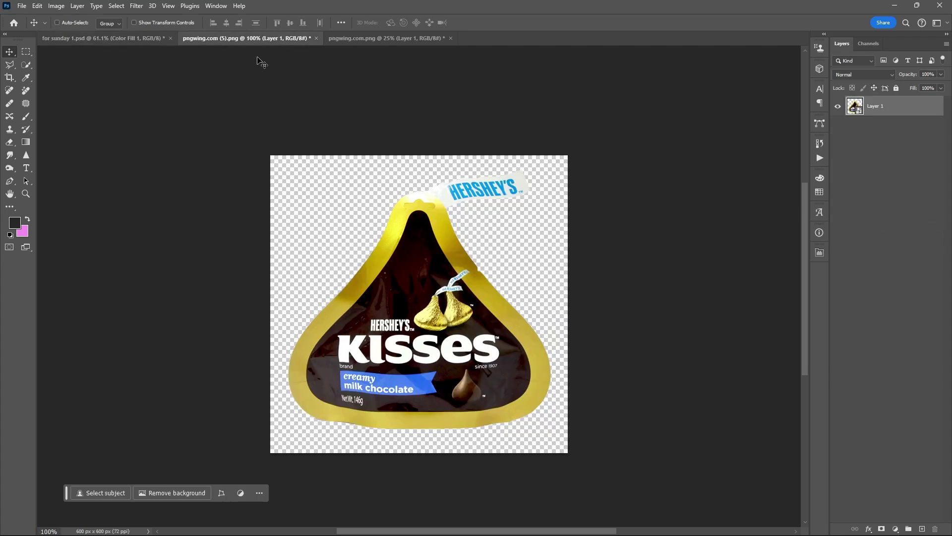
drag(452, 252, 441, 291)
key(ctrl+t)
drag(901, 219, 899, 117)
Scale the Kisses pouch to about 32% and position it standing on the arched window's ledge
key(ctrl+t)
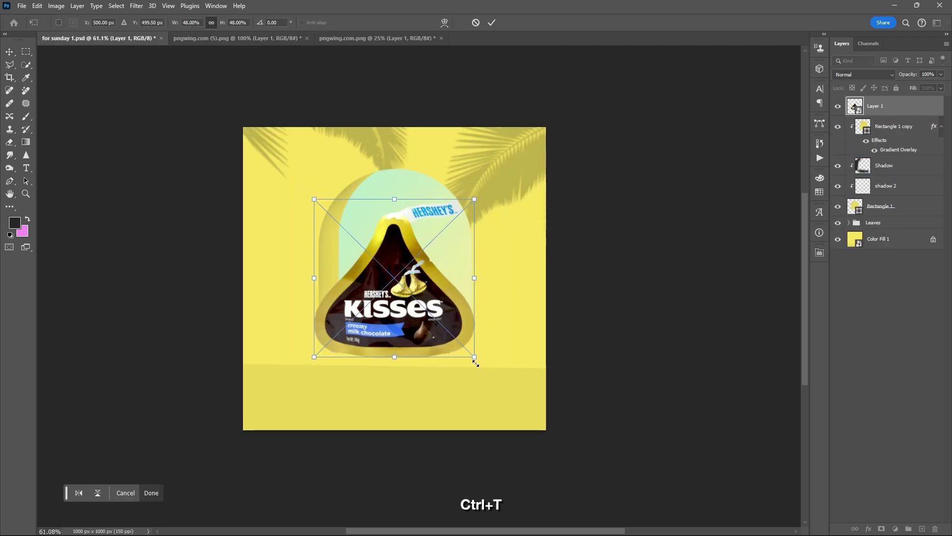
drag(474, 362, 451, 331)
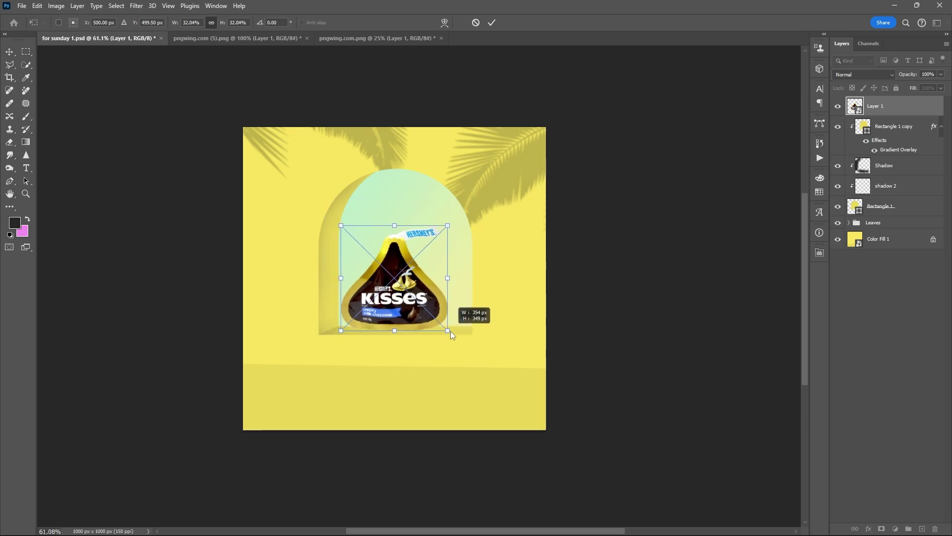
scroll(387, 320, up, 5)
scroll(405, 320, up, 4)
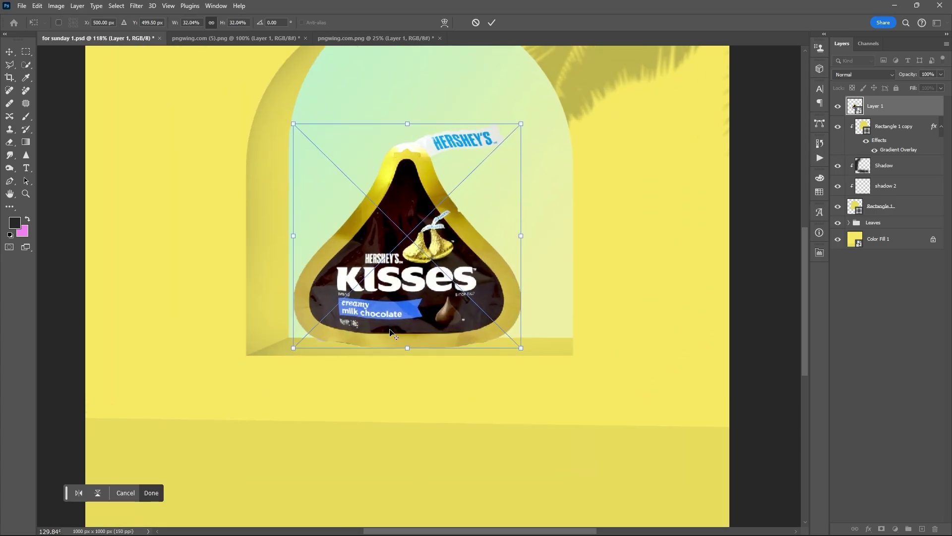
drag(434, 329, 446, 334)
key(Return)
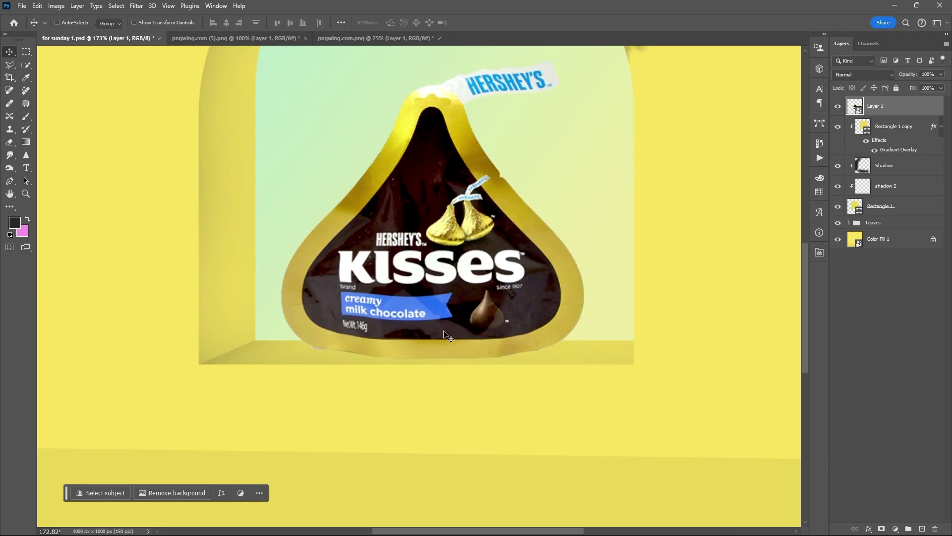
scroll(436, 319, down, 3)
drag(416, 304, 403, 318)
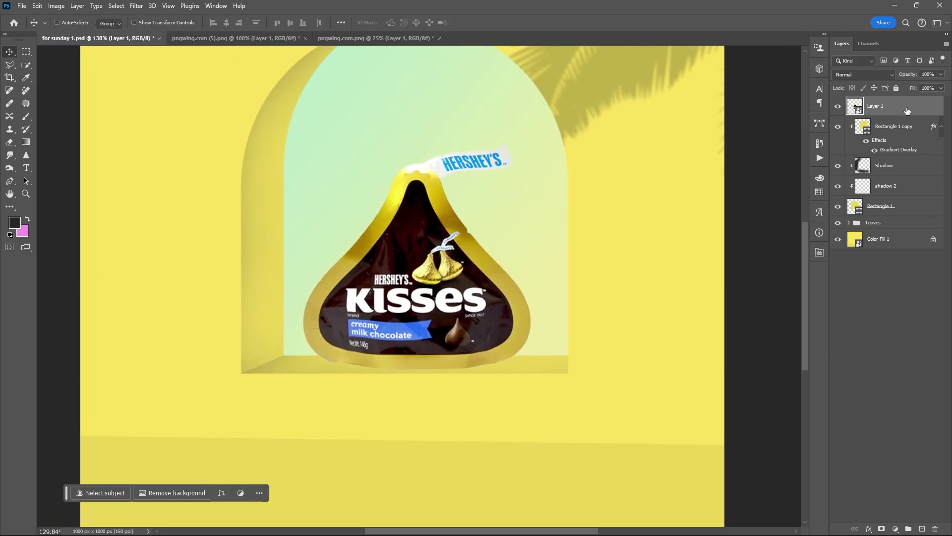
Add a Color Balance adjustment clipped to the pouch with midtones at Cyan-Red +20, Magenta-Green -17 and Yellow-Blue -12
click(896, 529)
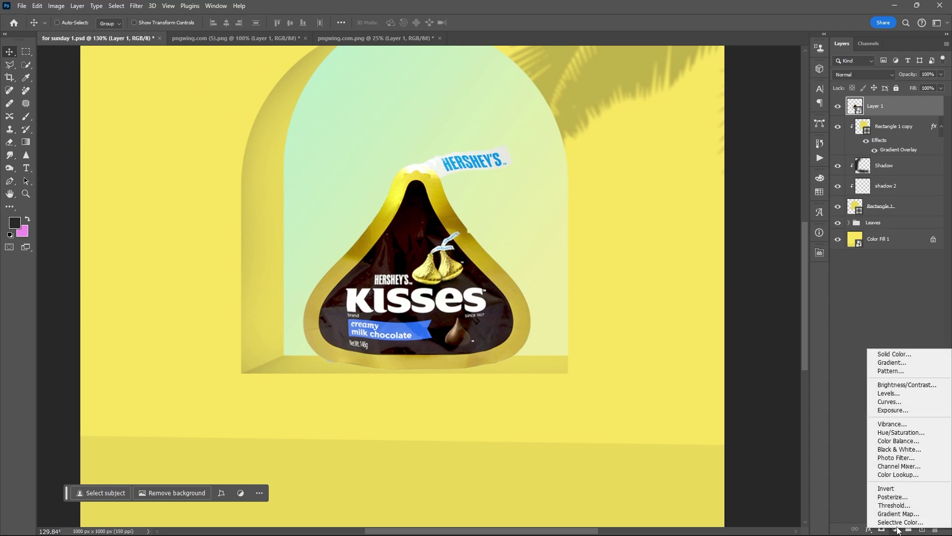
click(899, 441)
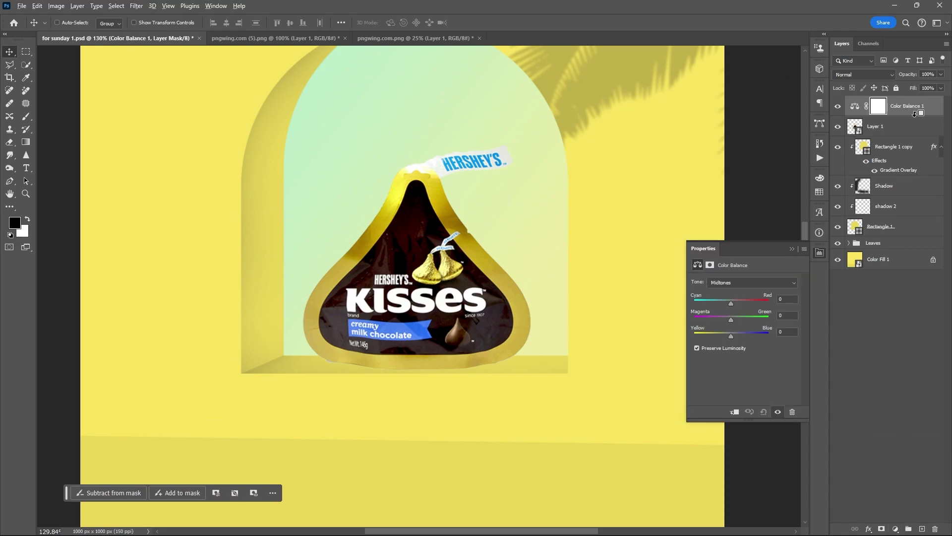
alt+click(915, 113)
mouse_move(730, 334)
mouse_down()
mouse_move(738, 303)
mouse_move(732, 318)
mouse_up()
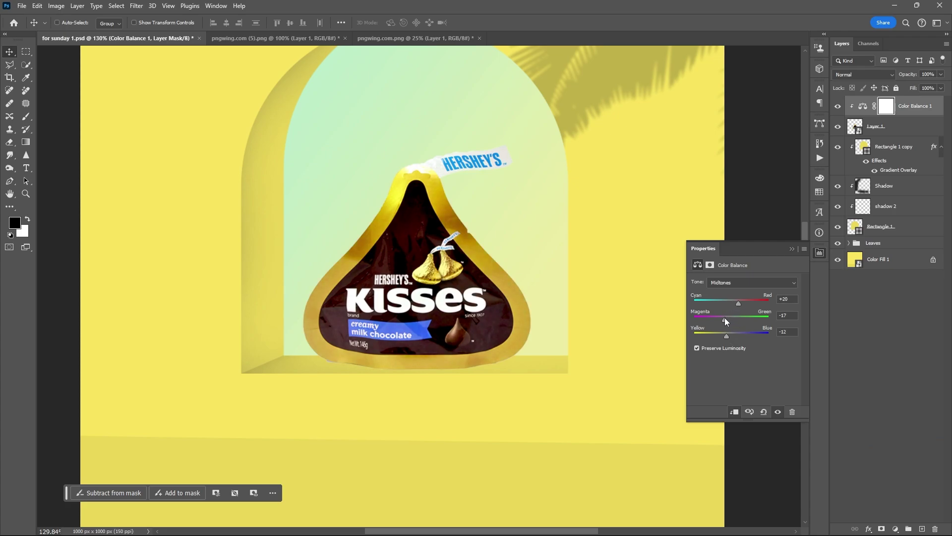
click(792, 249)
Rename the pouch's layer to "kisses"
double_click(883, 126)
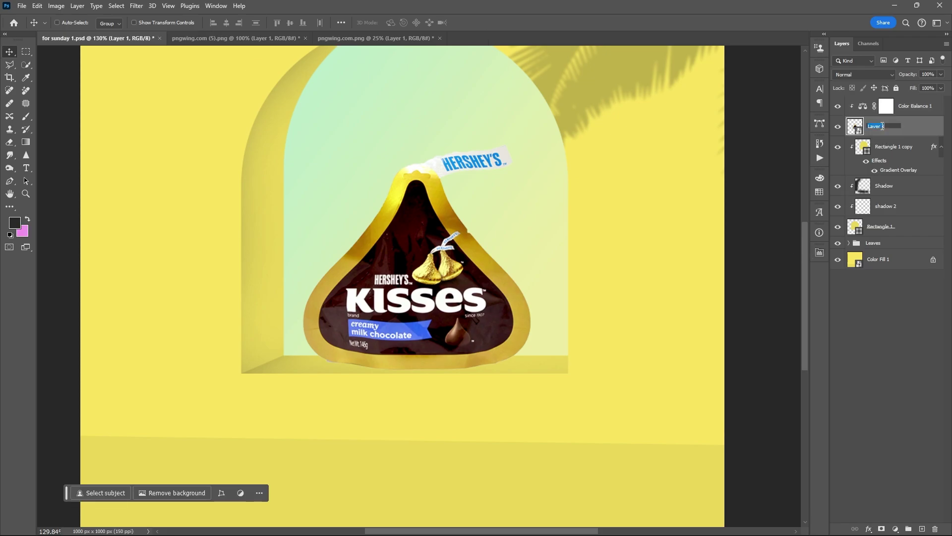
text(kiss)
text(es)
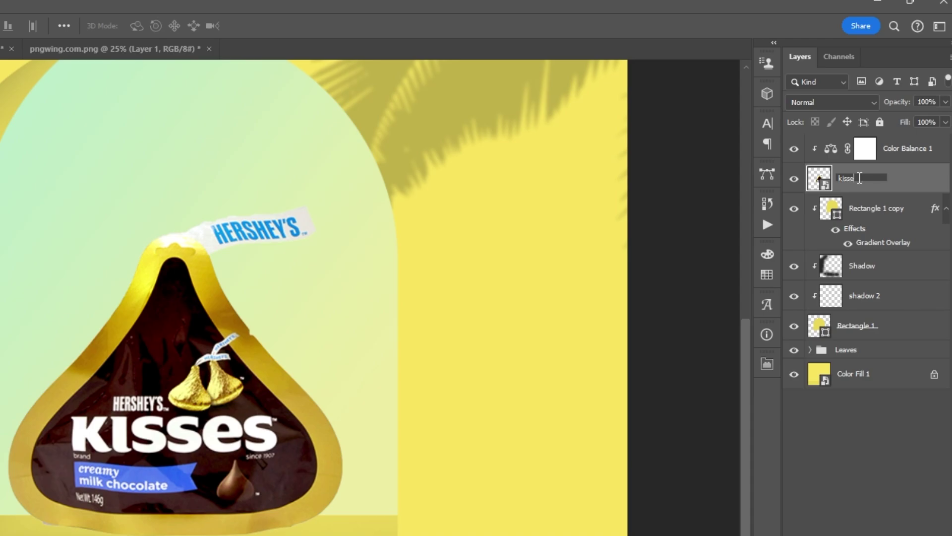
key(Return)
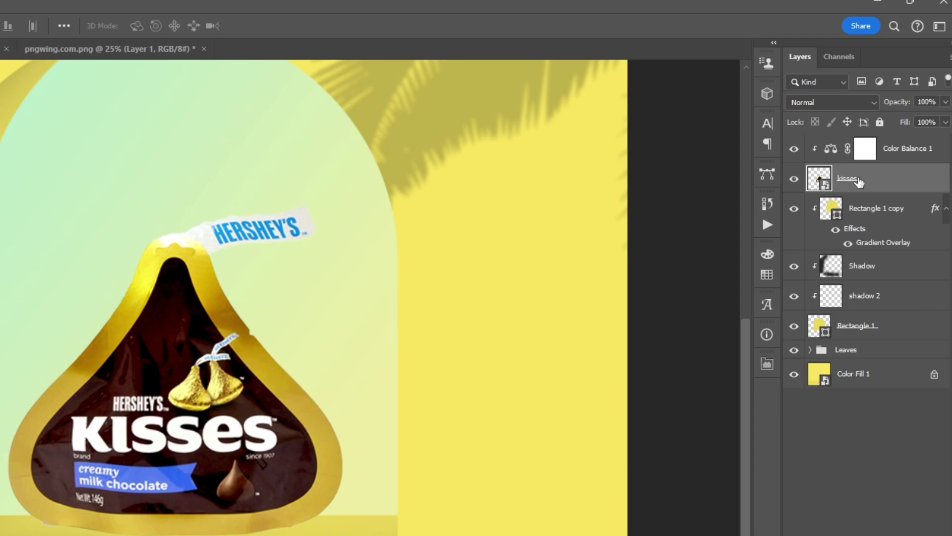
Add a clipped layer directly above the base Rectangle 1 layer and name it "kisses - shadow"
click(876, 329)
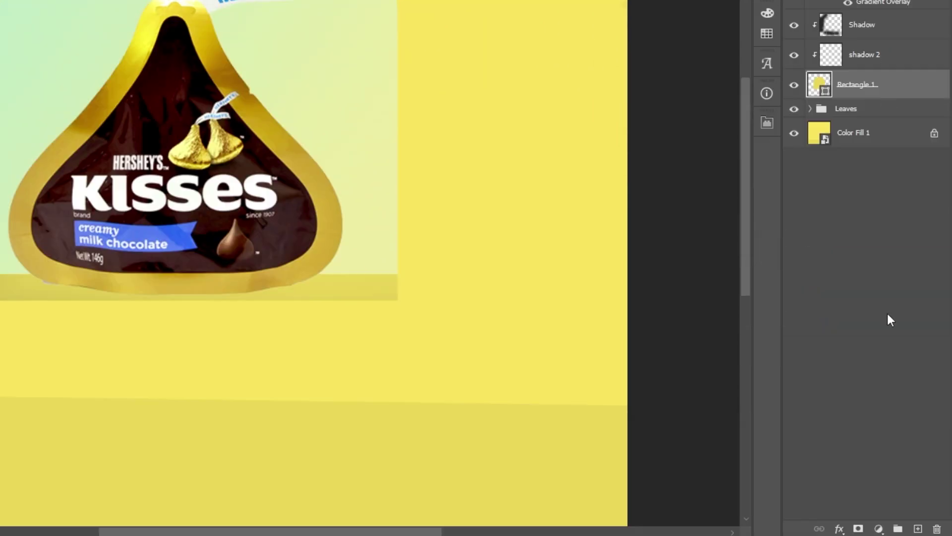
click(917, 528)
double_click(865, 326)
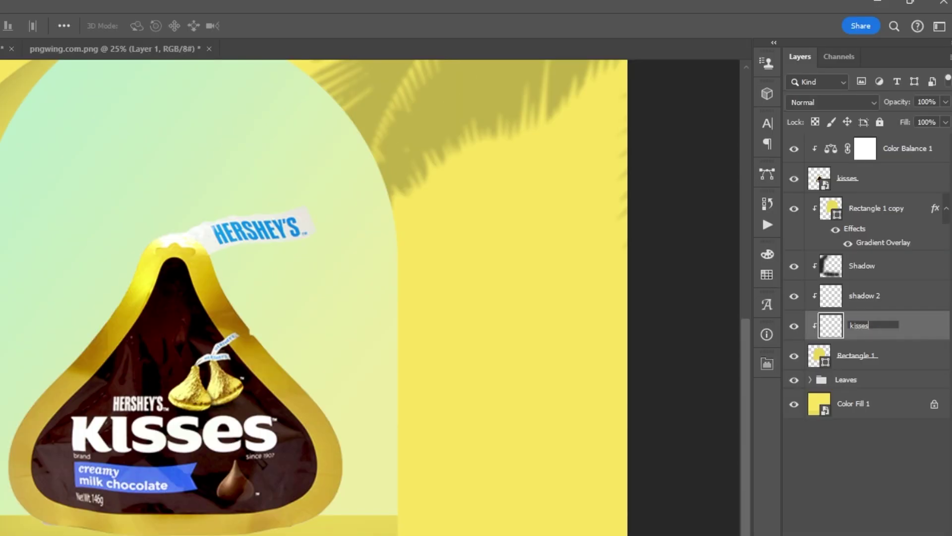
text(kisses - shadow)
key(Return)
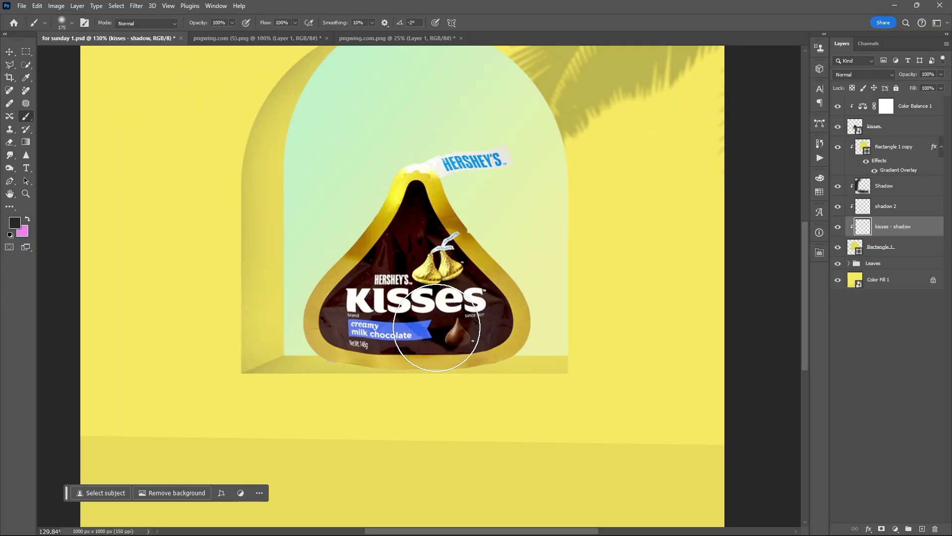
Flatten the soft brush tip into a wide ellipse and reduce it to 50 px for the pouch's contact shadow
right_click(438, 327)
drag(465, 344, 468, 352)
click(410, 350)
key(bracketleft)
key(bracketleft)
key(bracketleft)
key(bracketleft)
key(bracketleft)
key(bracketleft)
key(bracketleft)
key(bracketleft)
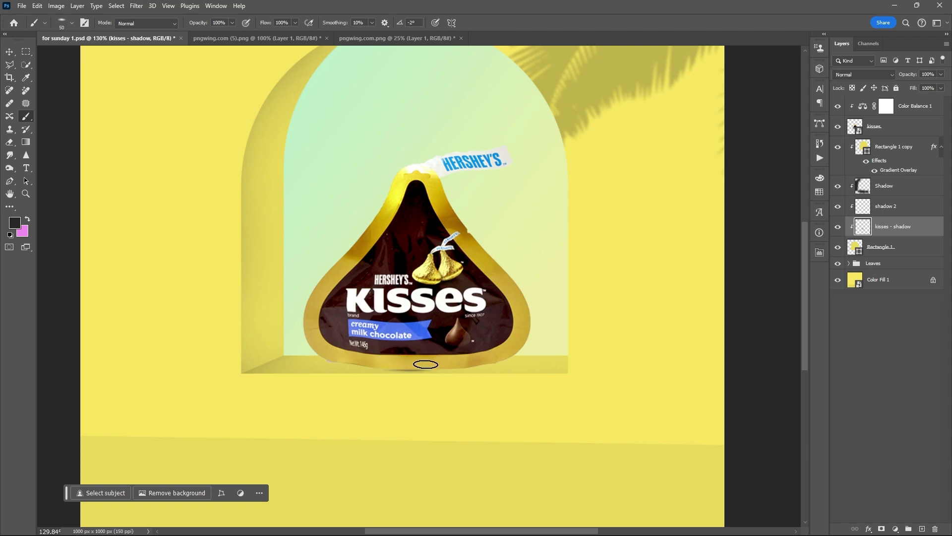
Enlarge the flattened brush and paint a dark shadow under the pouch, extending along the ledge to its right
key(bracketright)
key(bracketright)
key(bracketright)
key(bracketright)
key(bracketright)
key(bracketright)
key(bracketright)
key(bracketright)
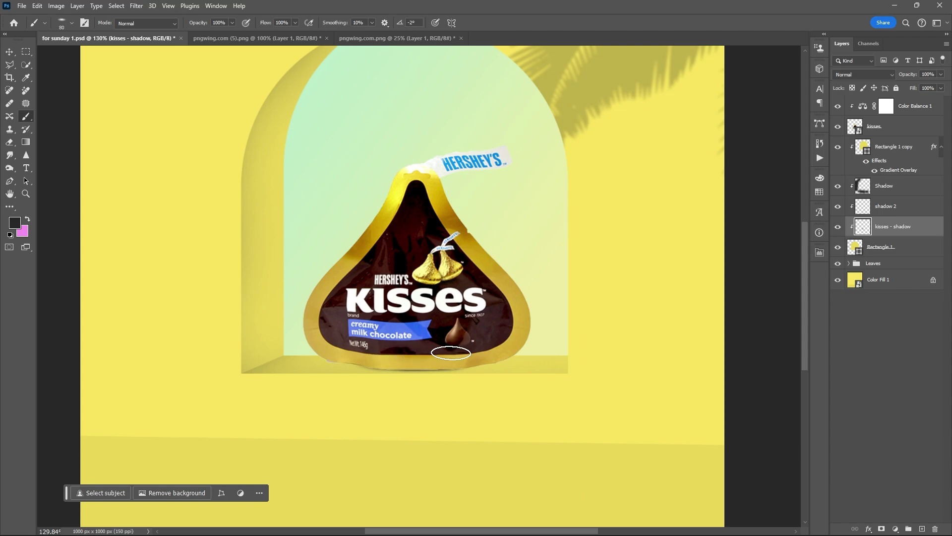
drag(448, 356, 511, 318)
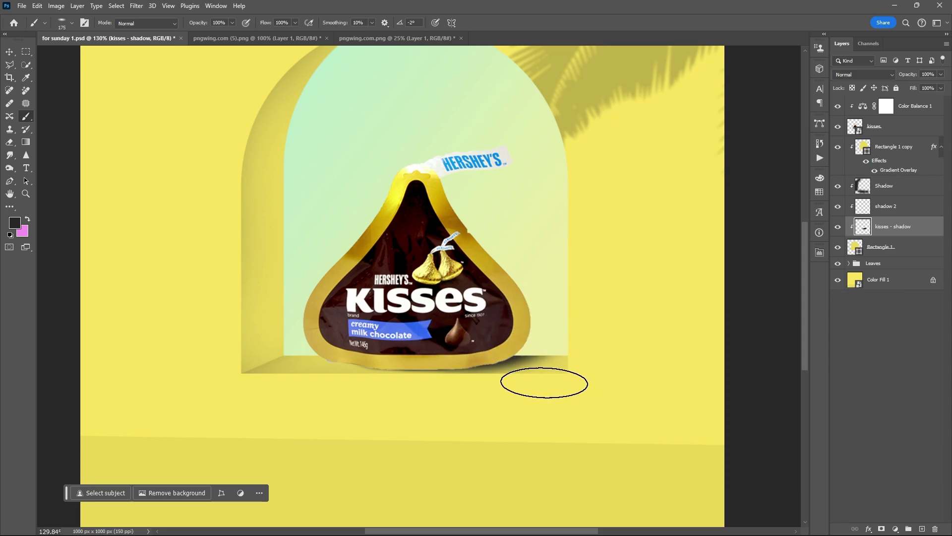
Set the kisses - shadow layer's blend mode to Multiply and its opacity to 83%
key(v)
click(863, 74)
click(851, 118)
click(941, 75)
drag(942, 85, 935, 87)
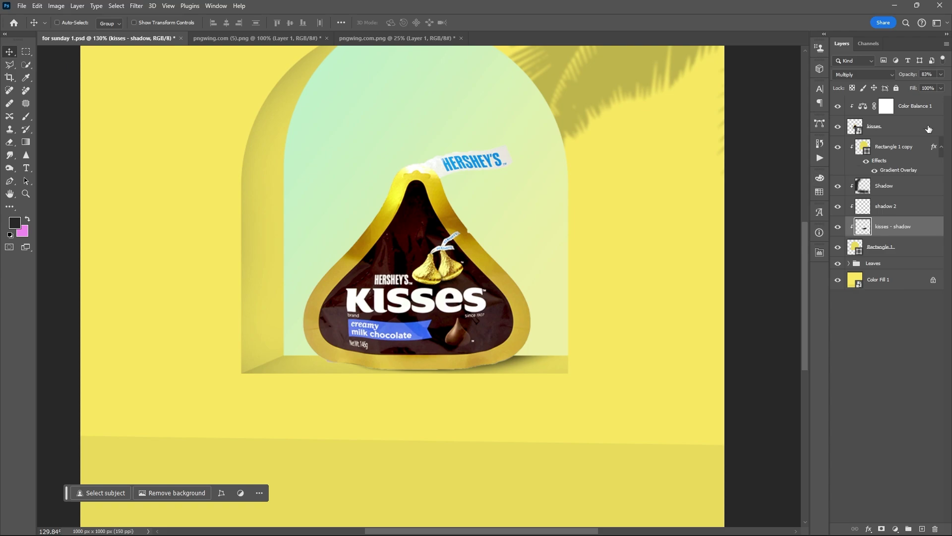
Add a layer clipped to the kisses layer, name it "D", and ready a Soft Round brush with 0% hardness
click(928, 129)
click(922, 528)
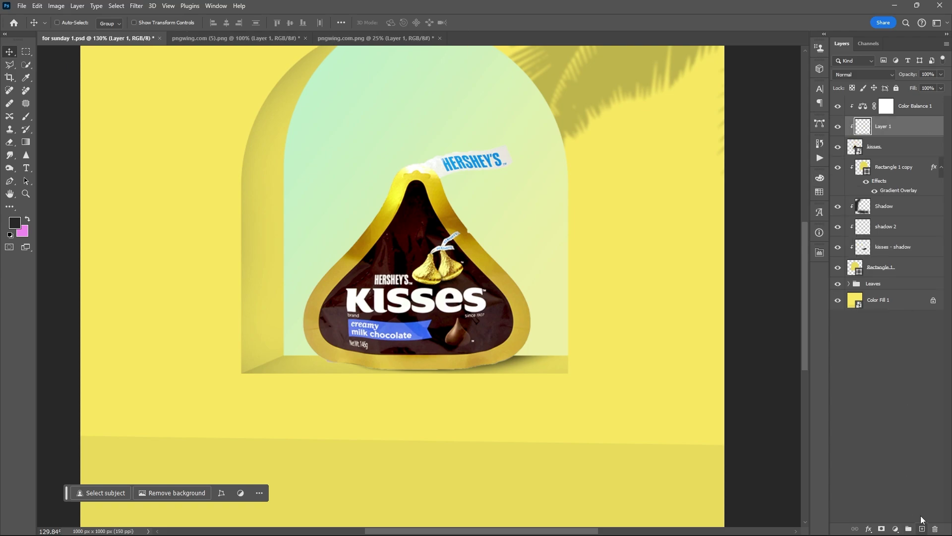
key(b)
right_click(500, 240)
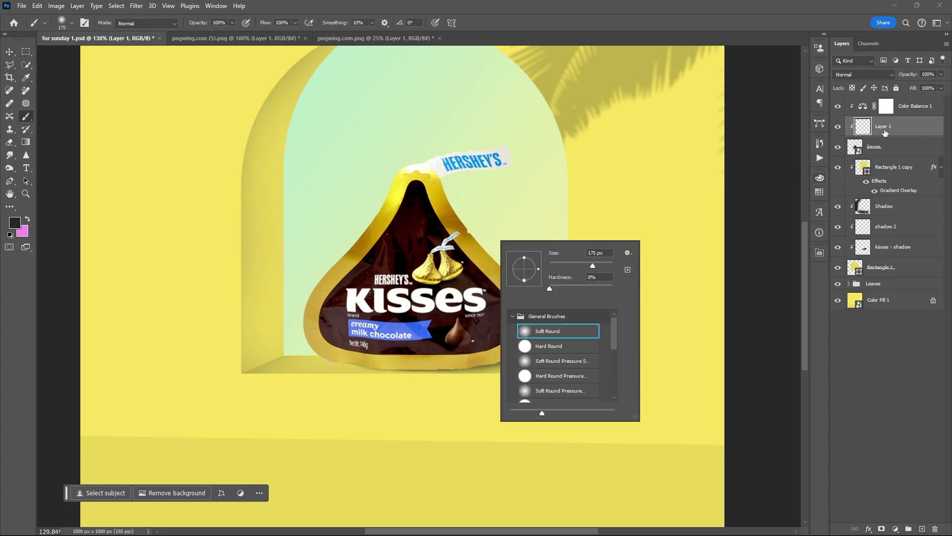
double_click(888, 126)
text(D)
key(Return)
Enlarge the brush to 400 px and paint dark shading over the pouch's lower-right side on layer D
key(bracketright)
key(bracketright)
key(bracketright)
key(bracketright)
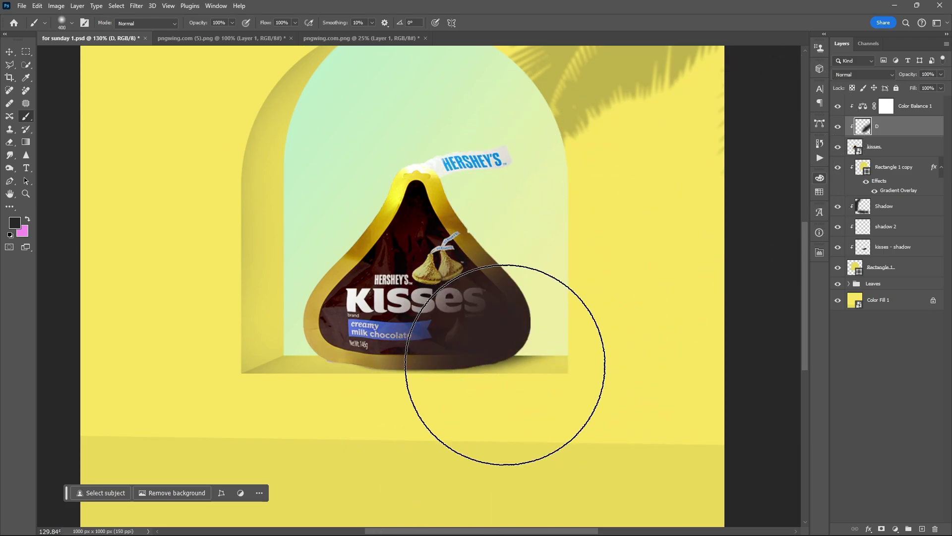
Set layer D's blend mode to Overlay and its opacity to 95%
click(863, 75)
click(843, 211)
click(941, 74)
drag(932, 87, 939, 88)
click(903, 322)
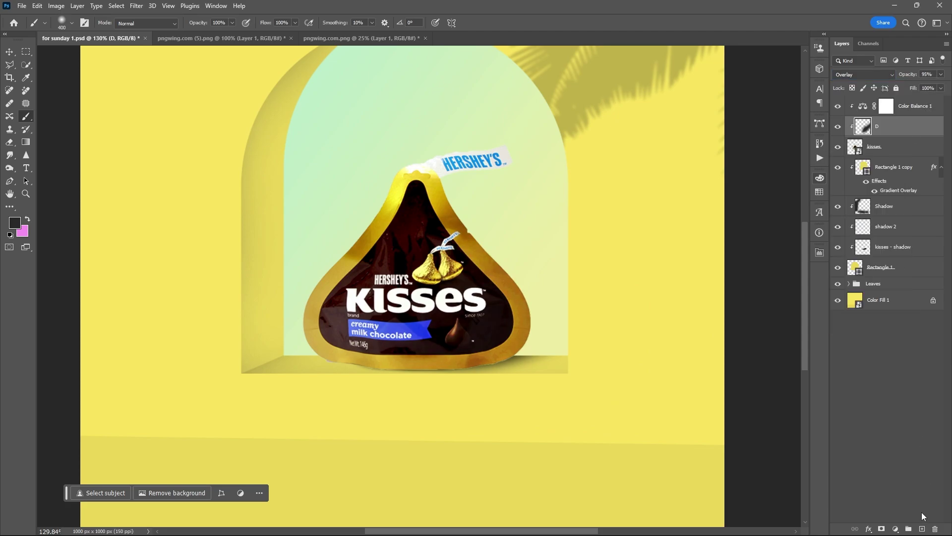
Add a clipped layer named "L" above D and set the foreground color to white (ffffff)
click(922, 529)
text(L)
key(Return)
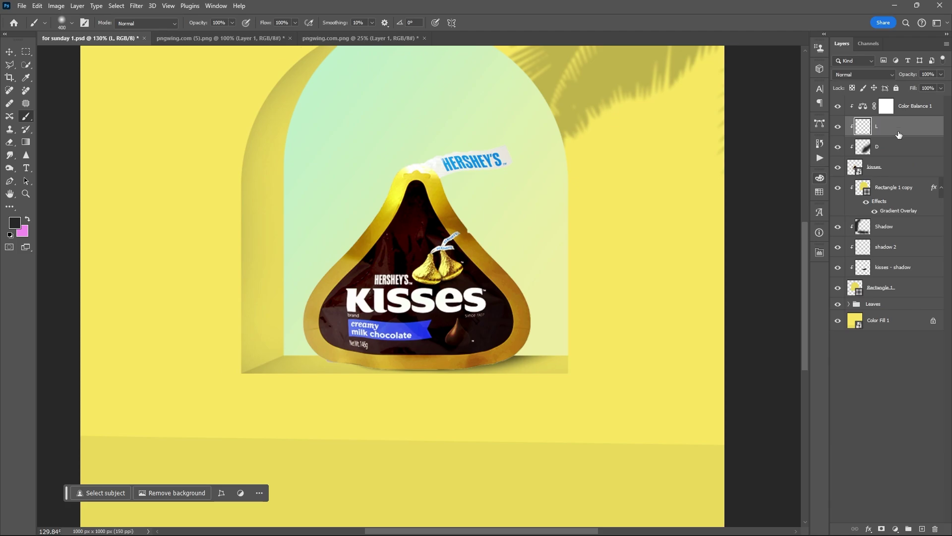
click(14, 222)
click(690, 234)
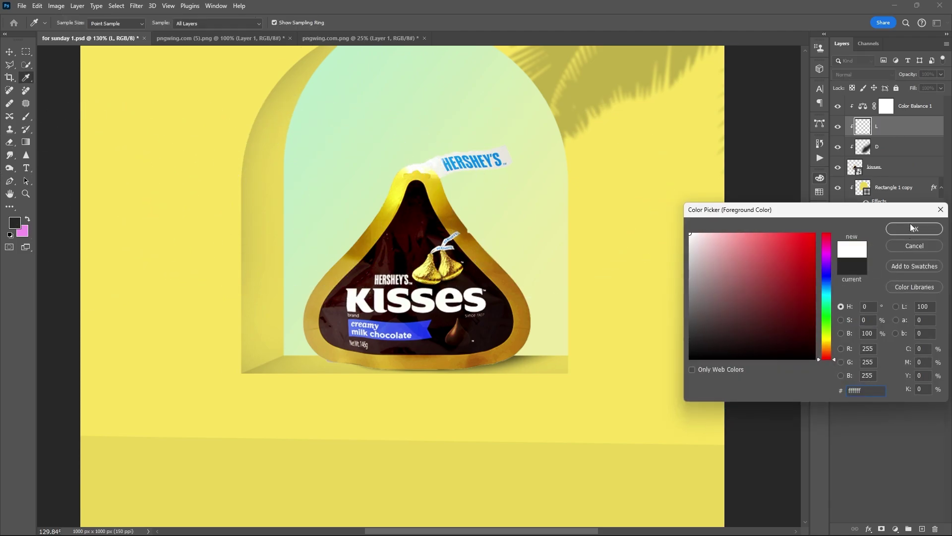
click(913, 229)
With a small soft brush, paint white highlights along the pouch's left edge and the Hershey's paper tag on layer L
key(bracketleft)
key(bracketleft)
key(bracketleft)
key(bracketleft)
key(bracketleft)
key(bracketleft)
key(bracketleft)
key(bracketleft)
key(bracketleft)
key(bracketleft)
key(bracketleft)
key(bracketleft)
key(bracketleft)
key(bracketleft)
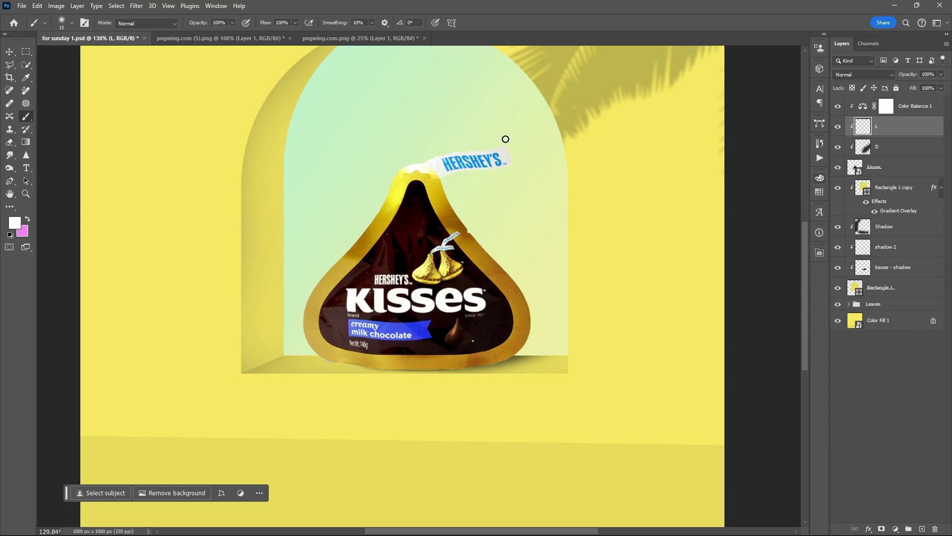
drag(358, 226, 288, 336)
key(ctrl+z)
mouse_move(381, 196)
mouse_down()
mouse_move(307, 305)
mouse_move(303, 344)
mouse_up()
drag(390, 172, 315, 267)
drag(441, 152, 502, 155)
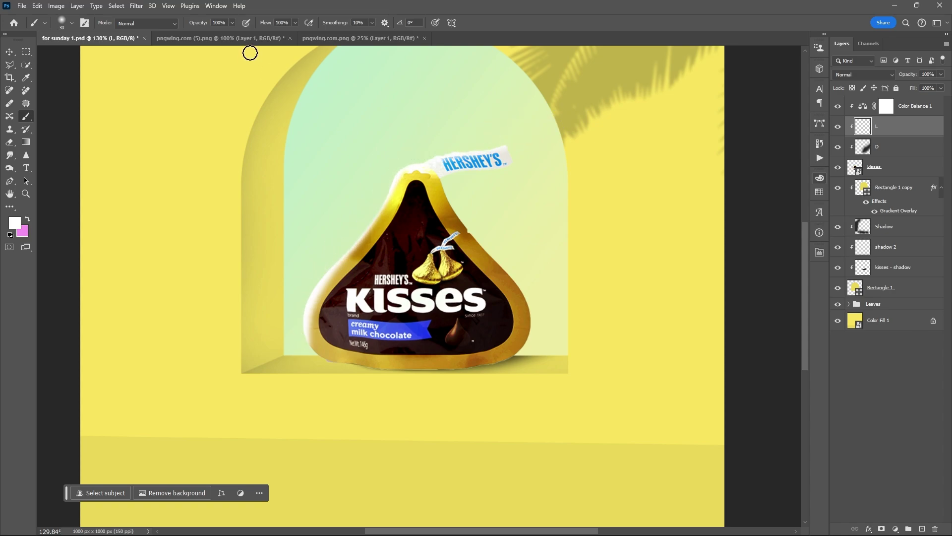
Compare Overlay and Hard Light blending on layer L, settling on Overlay at 95% opacity
click(941, 75)
drag(939, 87, 927, 87)
click(869, 63)
click(860, 75)
click(861, 75)
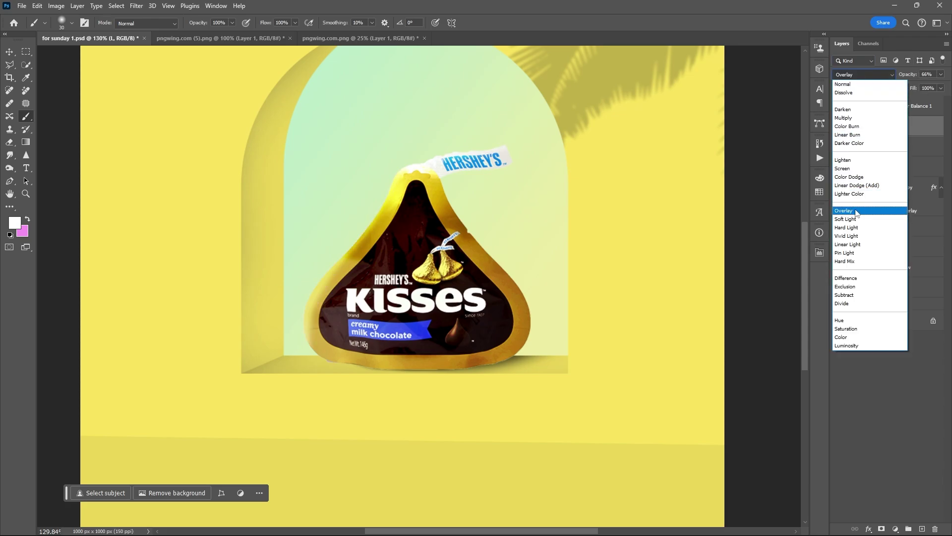
click(852, 228)
click(941, 75)
mouse_move(941, 89)
mouse_down()
mouse_move(927, 89)
mouse_move(943, 89)
mouse_up()
click(863, 75)
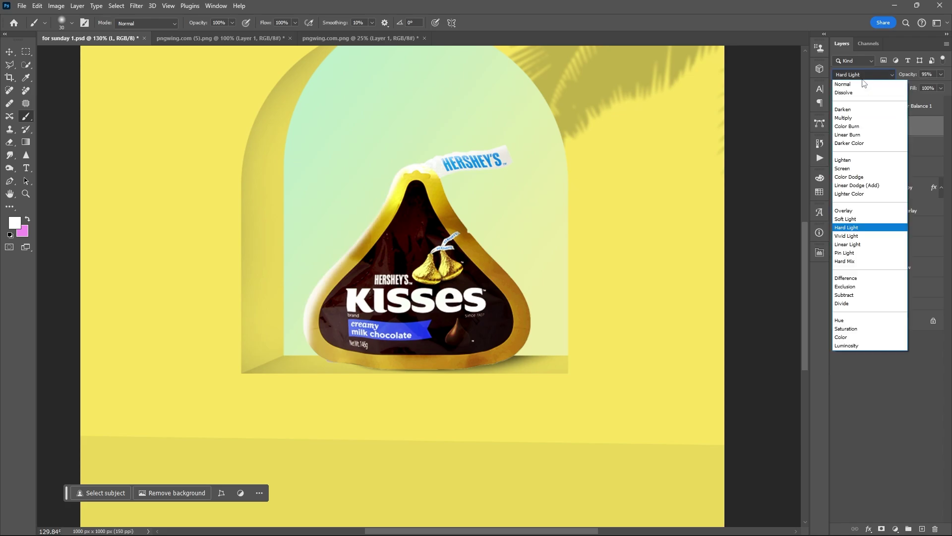
click(853, 210)
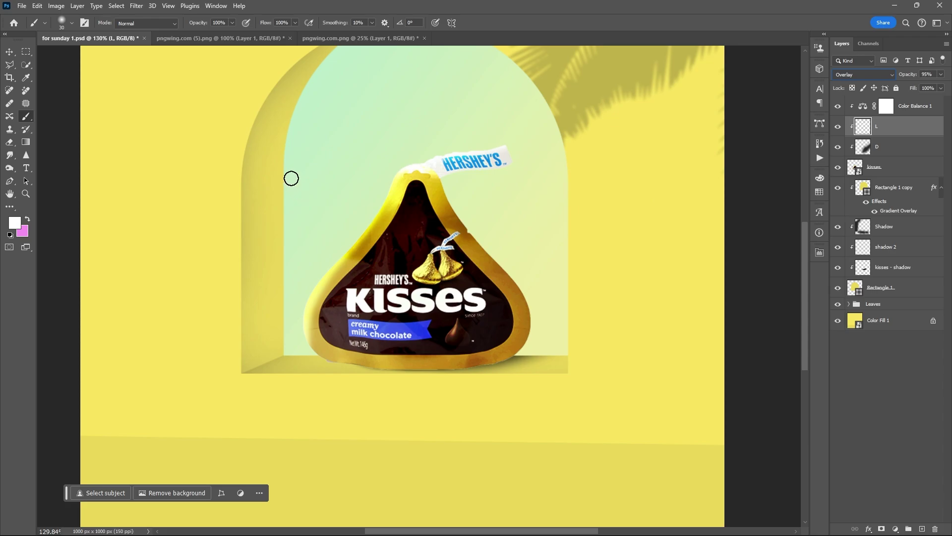
Try a much larger soft white highlight over the pouch on layer L, and undo it
key(bracketright)
key(bracketright)
key(bracketright)
key(bracketright)
key(bracketright)
key(bracketright)
key(bracketright)
key(bracketright)
key(bracketright)
key(bracketright)
key(bracketright)
key(bracketright)
key(bracketright)
key(bracketright)
key(bracketright)
key(bracketleft)
key(bracketleft)
key(v)
key(ctrl+z)
key(ctrl+z)
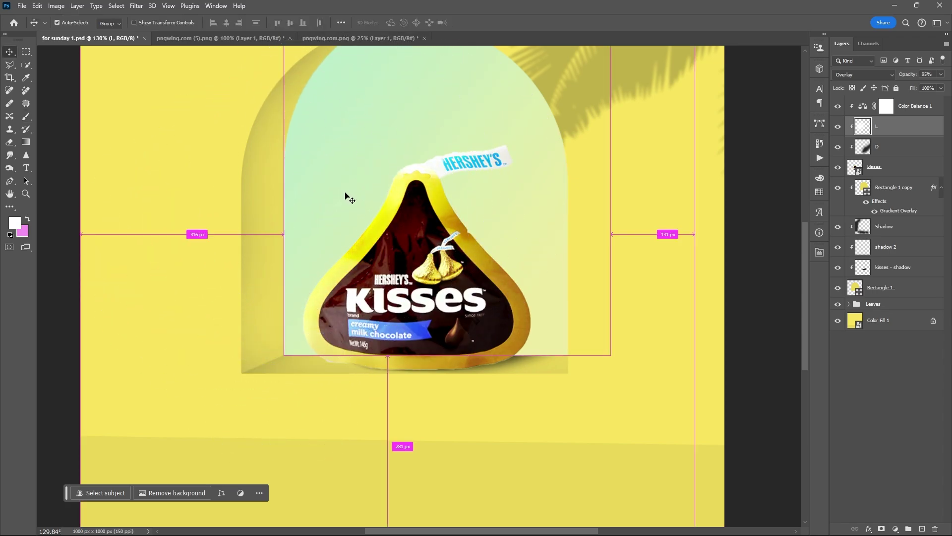
key(b)
key(bracketleft)
key(bracketleft)
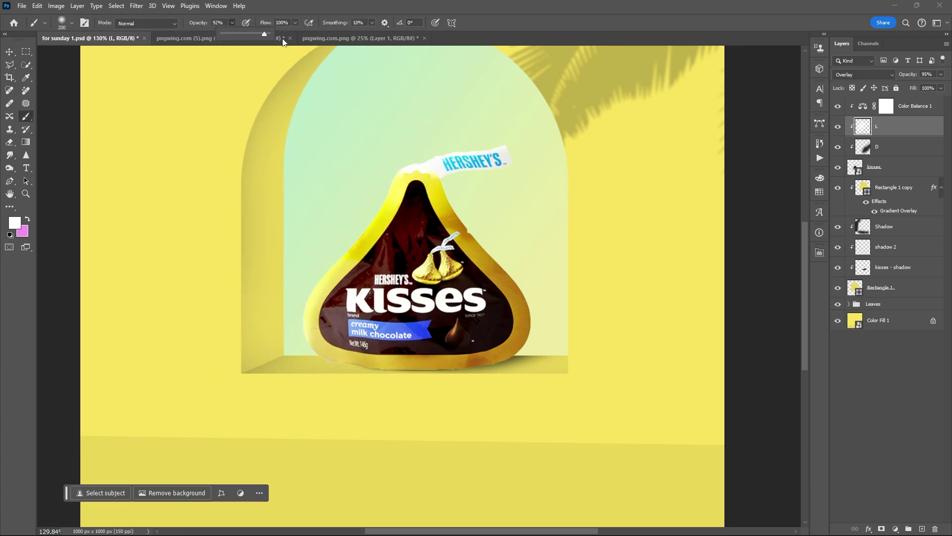
key(v)
scroll(382, 187, down, 5)
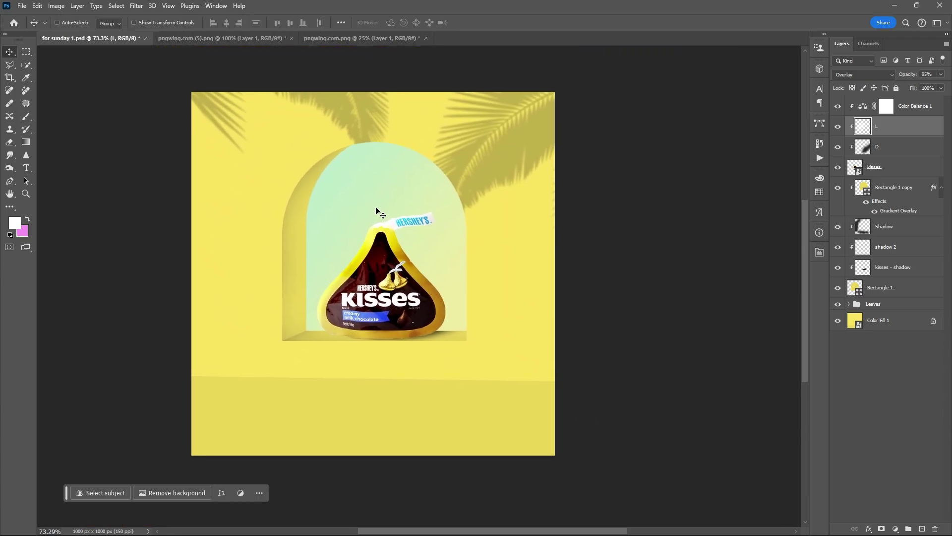
Add a new layer named "D" directly above the Color Fill 1 background layer
click(888, 322)
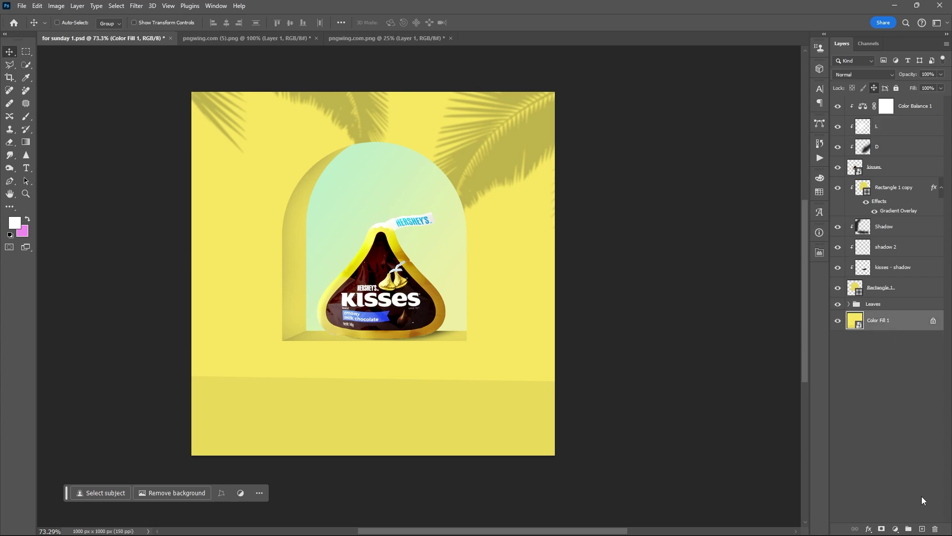
click(922, 529)
key(Return)
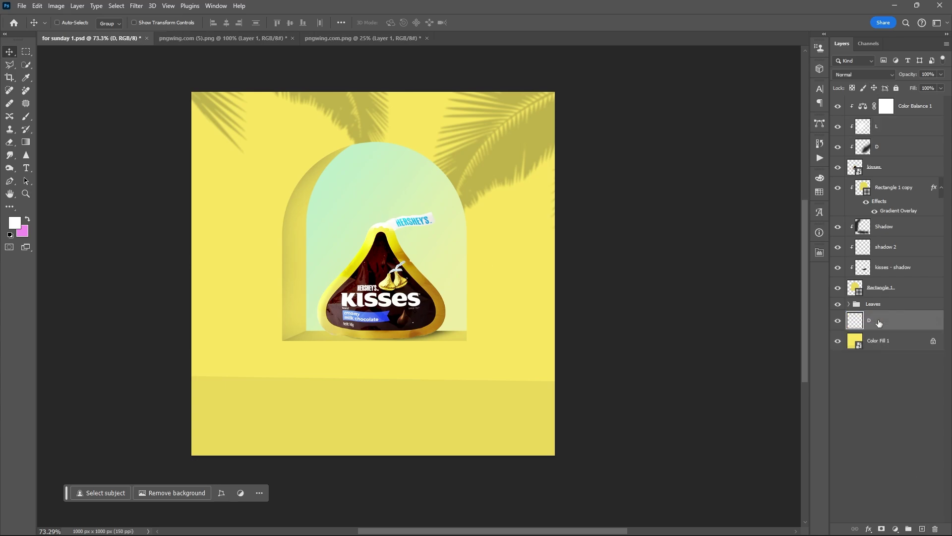
Set the new D layer to Multiply and paint soft black shading over the backdrop's lower-right area with a 1000 px brush
key(b)
key(bracketright)
key(bracketright)
key(bracketright)
key(bracketright)
key(bracketright)
key(bracketright)
key(bracketright)
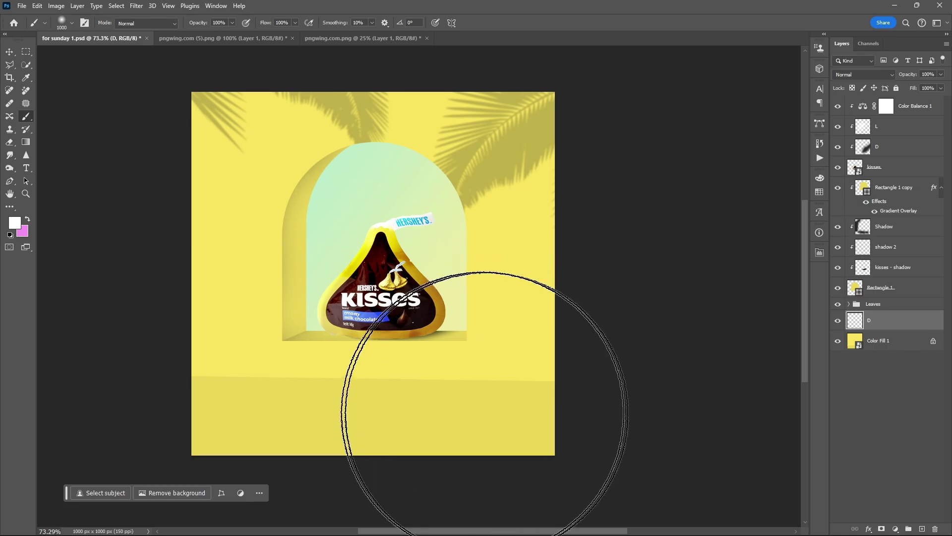
click(15, 223)
drag(707, 345, 649, 355)
click(914, 229)
click(864, 75)
click(854, 103)
mouse_move(494, 402)
mouse_down()
mouse_move(550, 406)
mouse_move(441, 422)
mouse_up()
Lower the backdrop shading layer D to 20% opacity and reduce the brush size to 600 px
click(941, 74)
drag(942, 81, 905, 85)
click(663, 291)
key(bracketleft)
key(bracketleft)
key(bracketleft)
key(bracketleft)
key(bracketright)
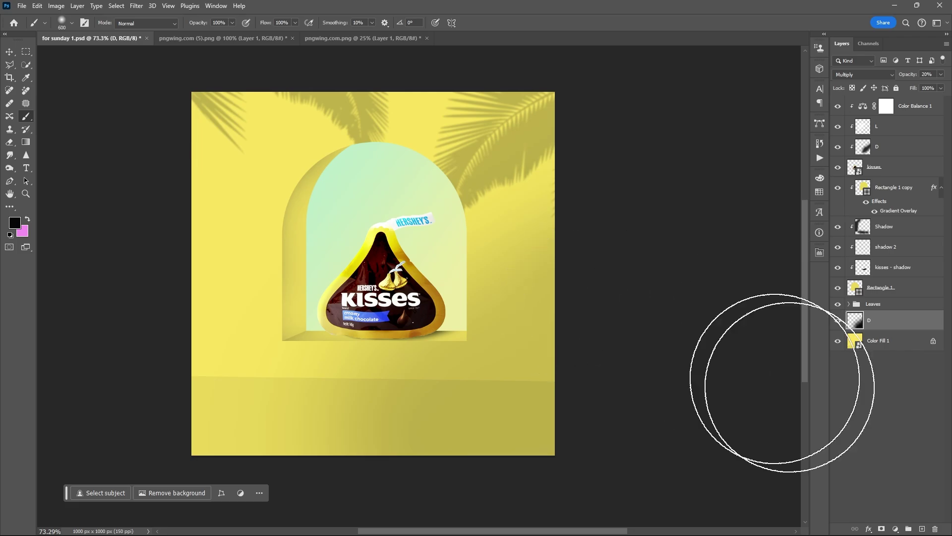
Add a layer named "Light" above the backdrop's D layer and set the foreground color to white (ffffff)
click(922, 529)
text(Light)
key(Return)
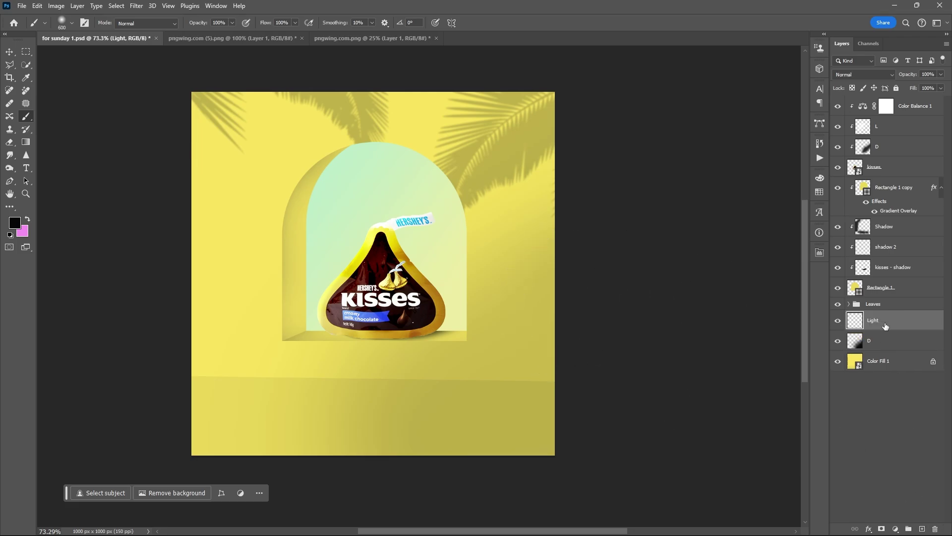
click(15, 223)
text(ffffff)
click(910, 233)
Paint a soft white glow over the backdrop's upper-left side on the Light layer with a 900 px brush
key(bracketright)
key(bracketright)
key(bracketright)
mouse_move(234, 120)
mouse_down()
mouse_move(312, 104)
mouse_move(170, 207)
mouse_move(202, 127)
mouse_move(154, 223)
mouse_move(170, 266)
mouse_move(270, 208)
mouse_up()
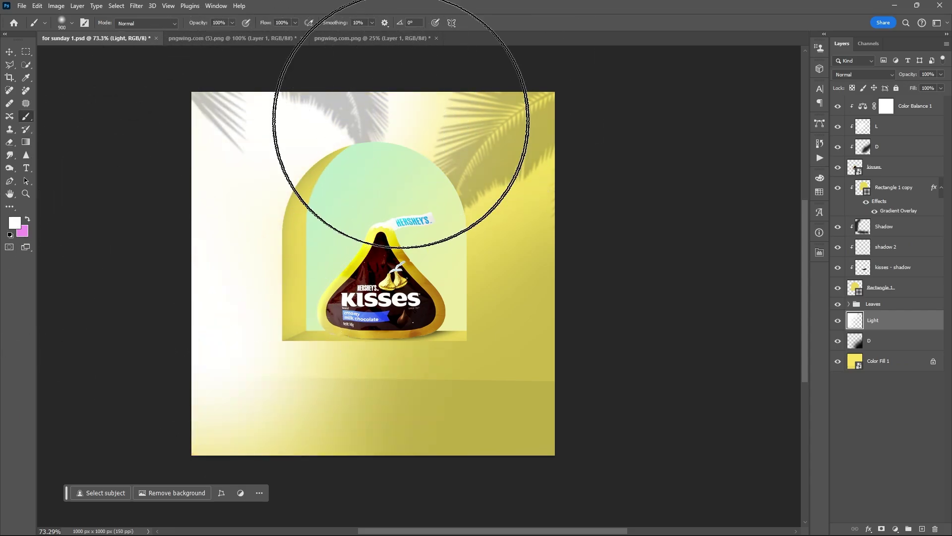
Set the Light layer's blending to Overlay and its opacity to 41%
click(879, 74)
click(847, 211)
click(940, 75)
drag(944, 85, 927, 85)
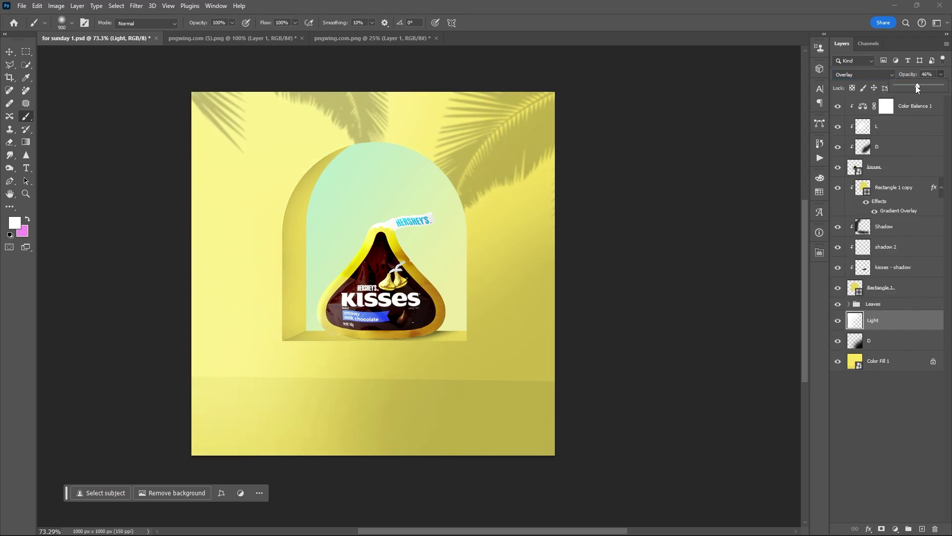
key(v)
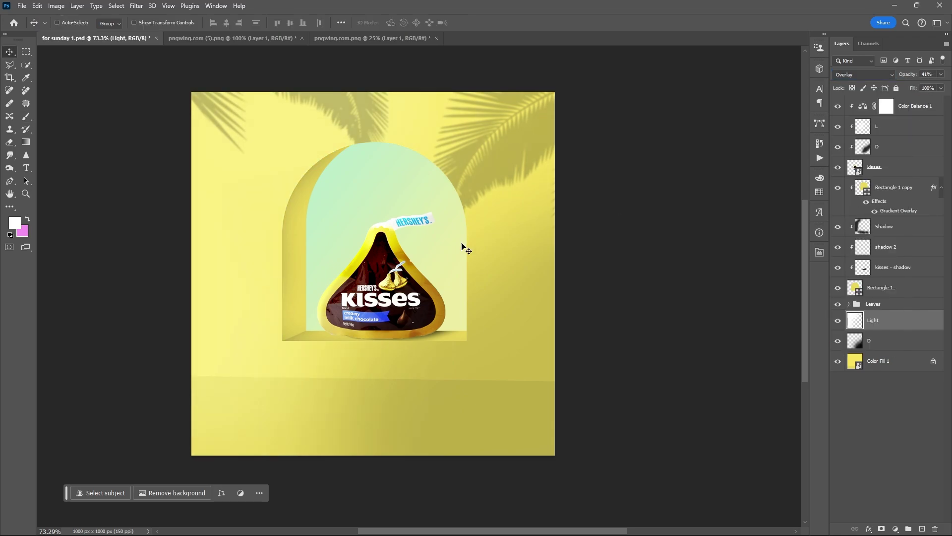
Stamp all visible layers into a merged layer above Color Balance 1 and convert it to a smart object
key(ctrl+alt+shift+e)
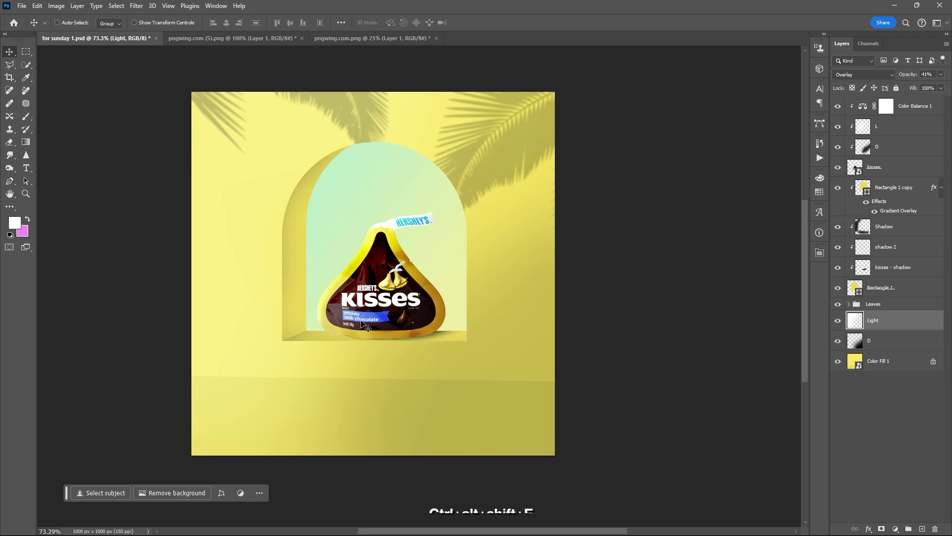
click(926, 114)
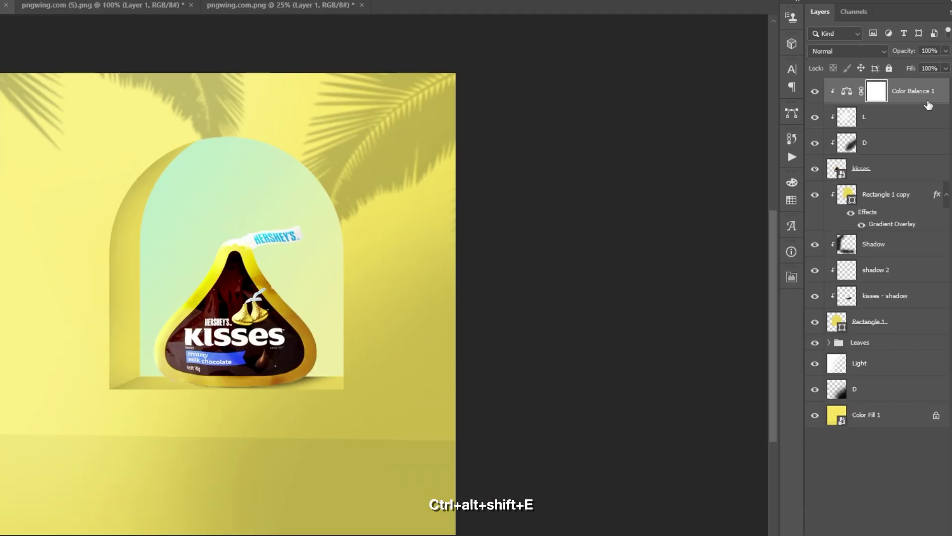
key(ctrl+alt+shift+e)
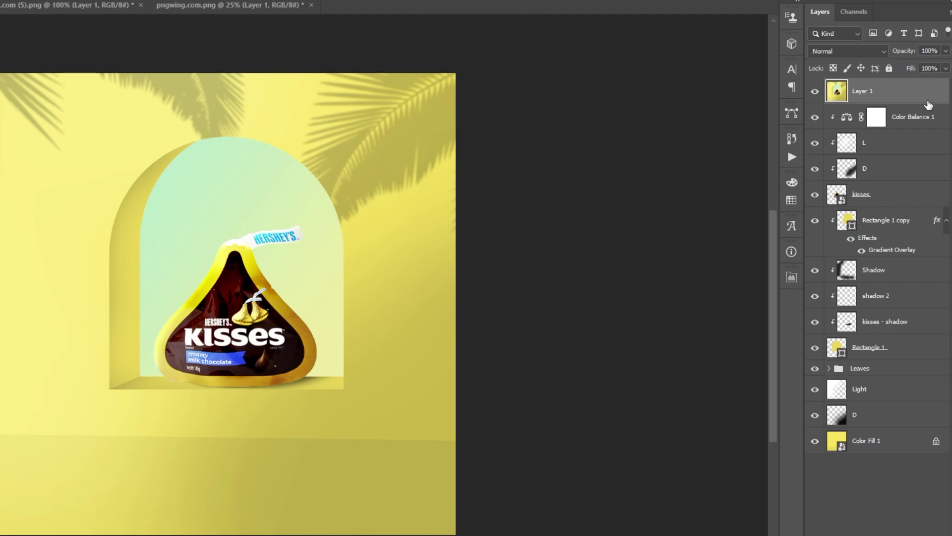
right_click(925, 96)
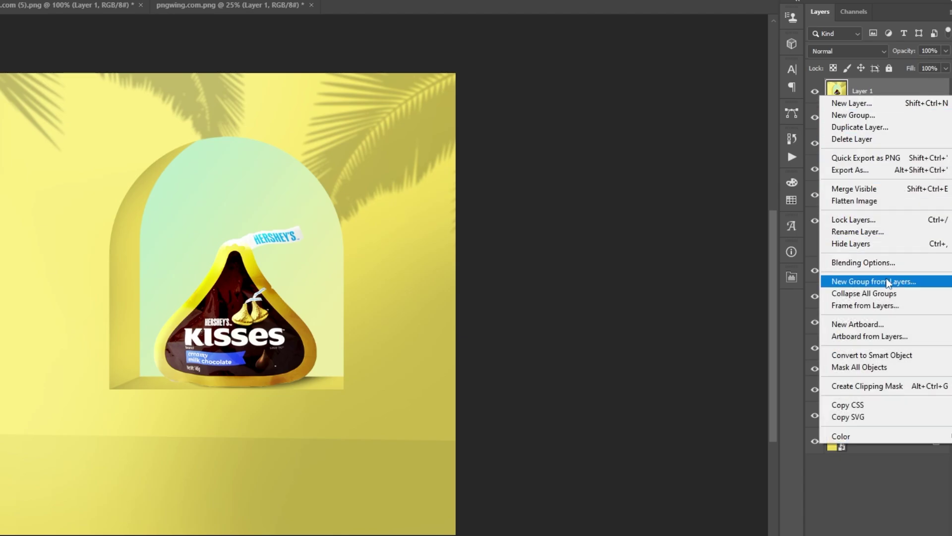
click(893, 353)
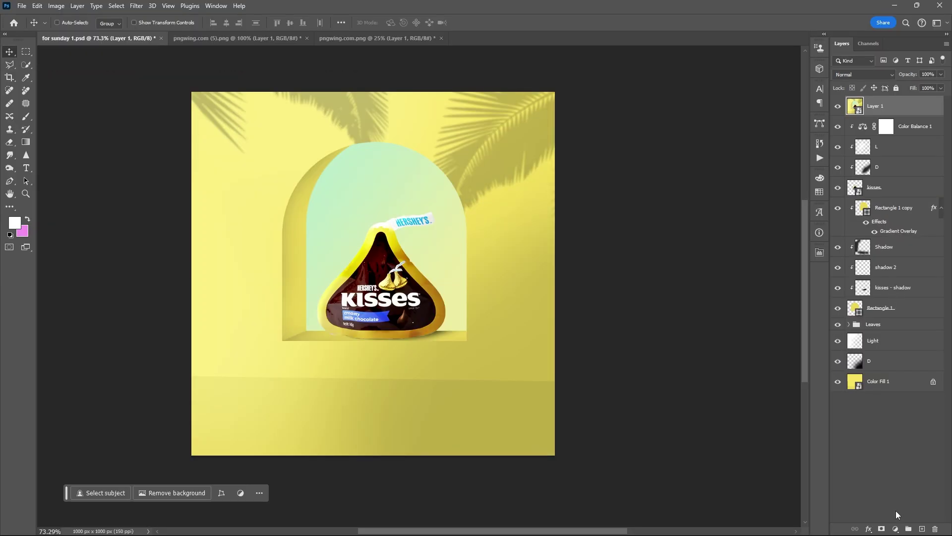
Add a Color Balance adjustment above the merged layer, shifting yellow-blue to -13 in the midtones and -3 in the highlights
click(895, 529)
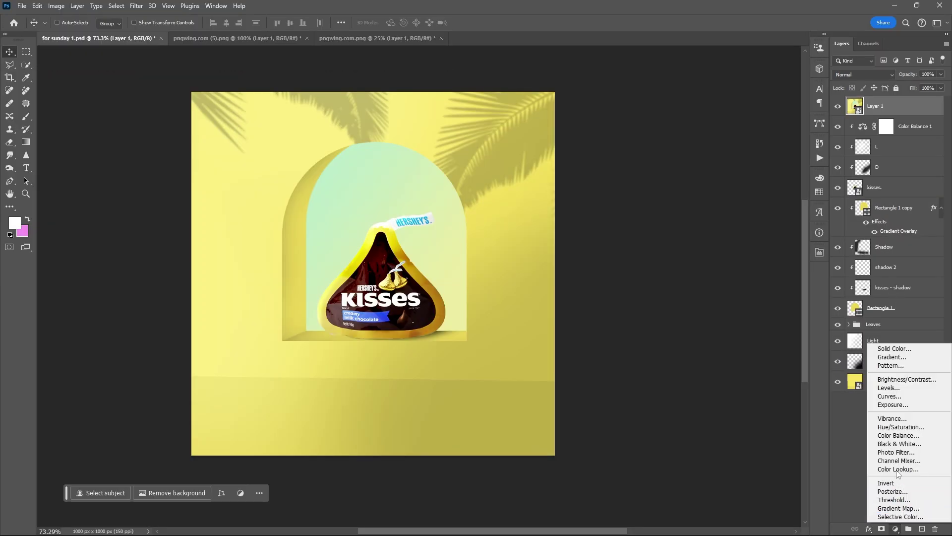
click(899, 436)
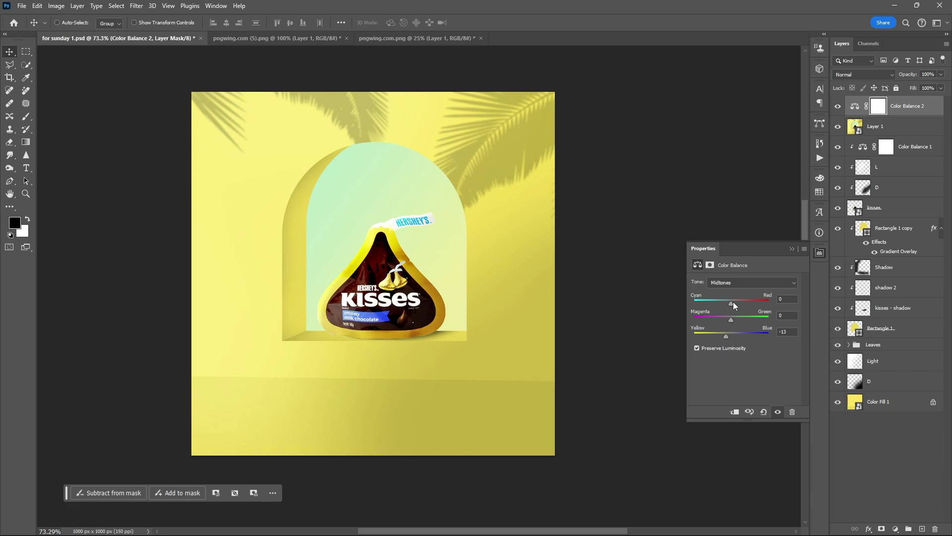
click(731, 283)
click(730, 307)
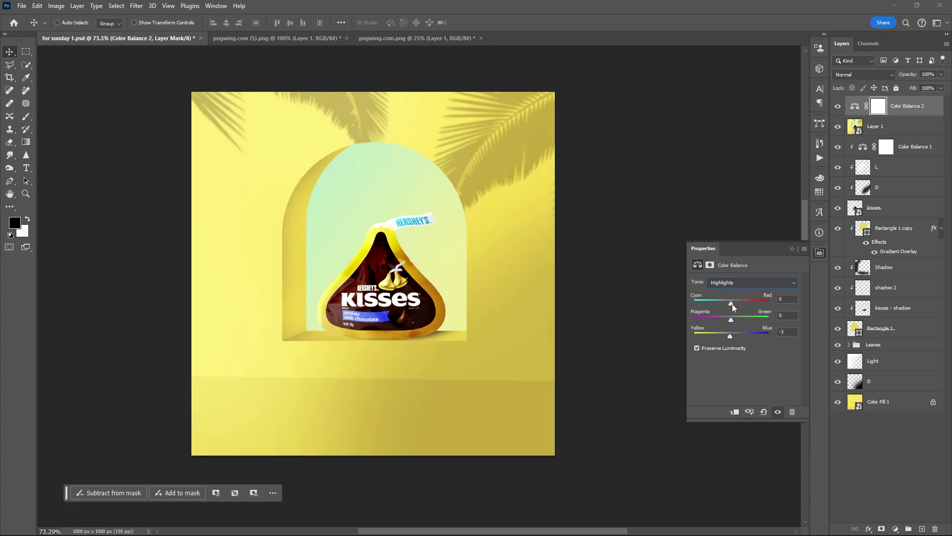